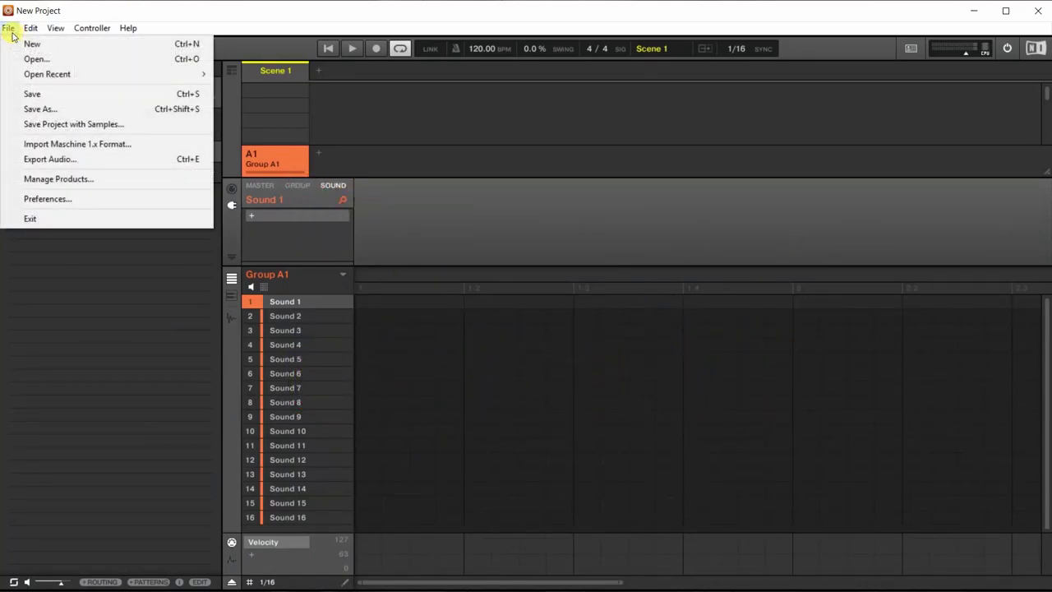
Check the Preferences Plug-ins Manager list and Locations folders to confirm Addictive Drums 2 is enabled.
click(86, 200)
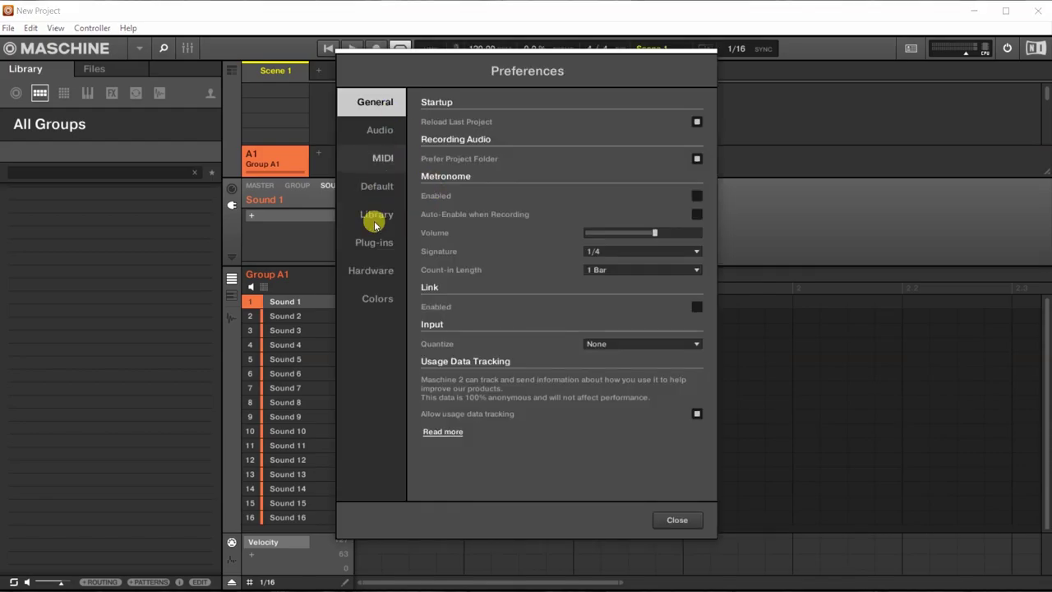
click(374, 245)
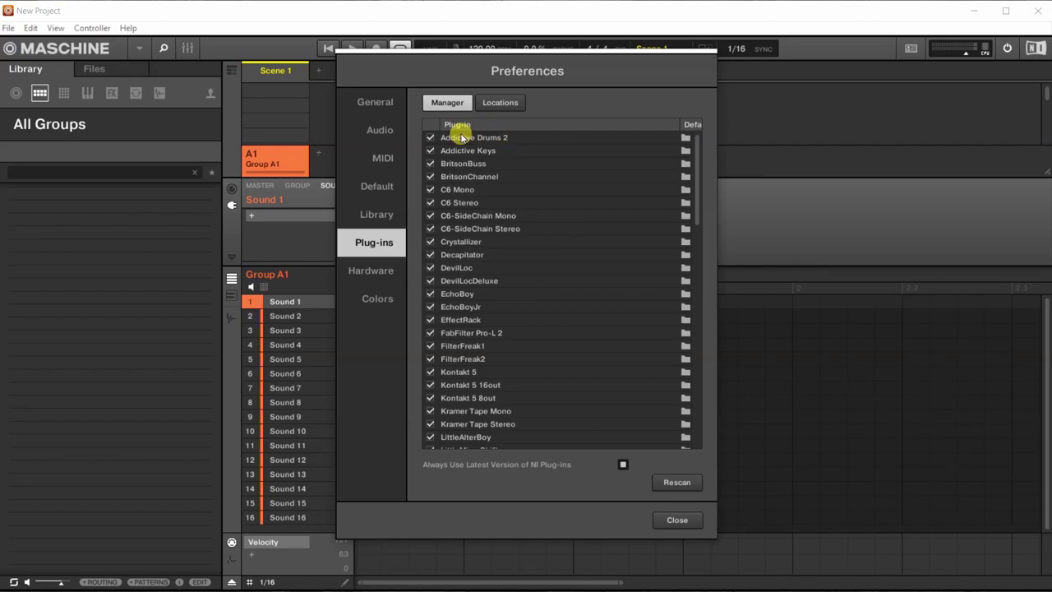
click(503, 106)
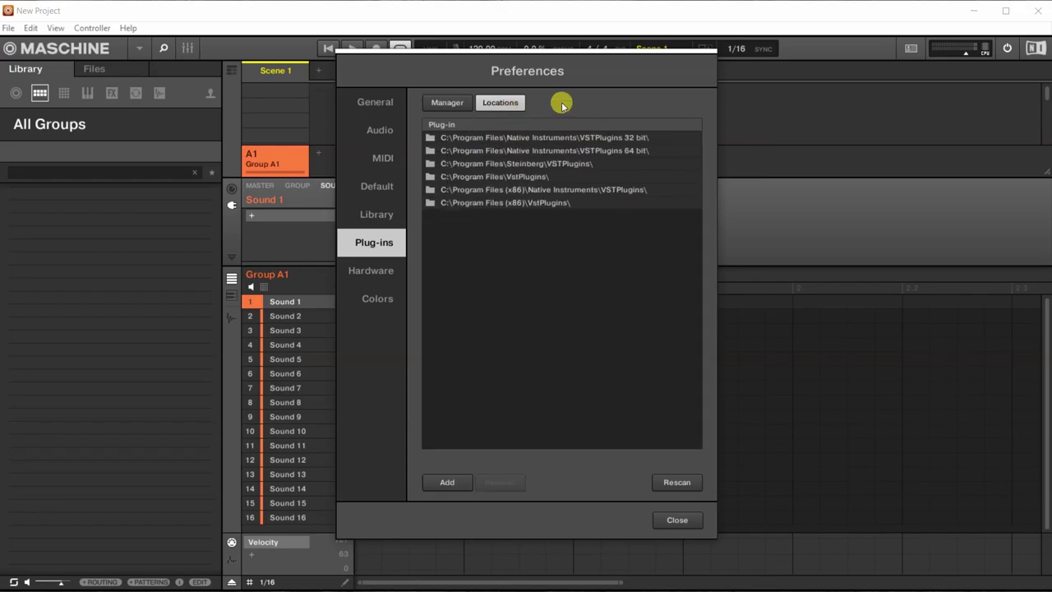
click(459, 105)
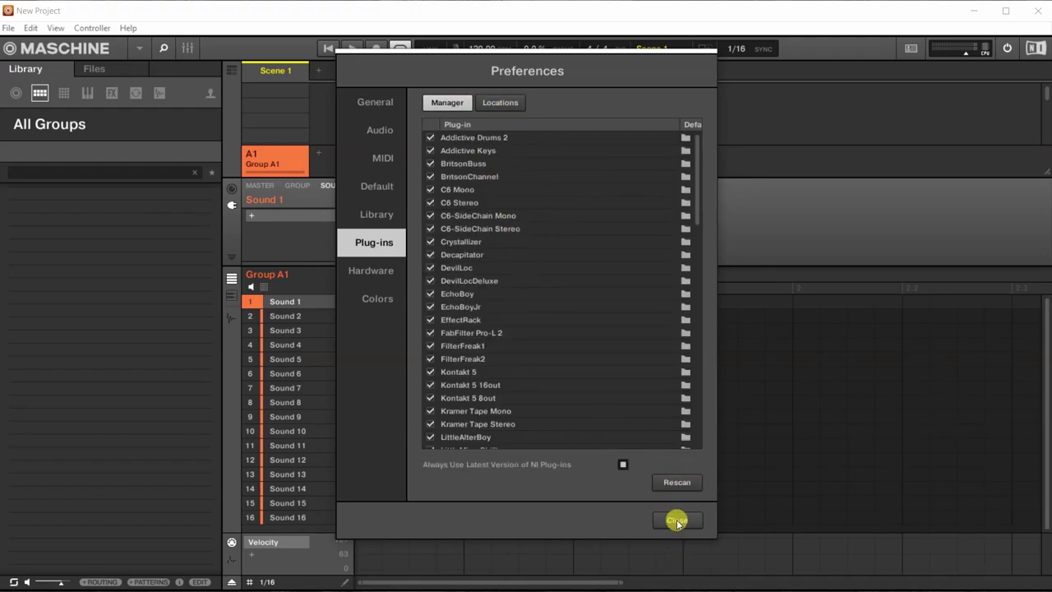
Close Preferences and show Group A1's sounds as a 4x4 pad grid.
click(676, 520)
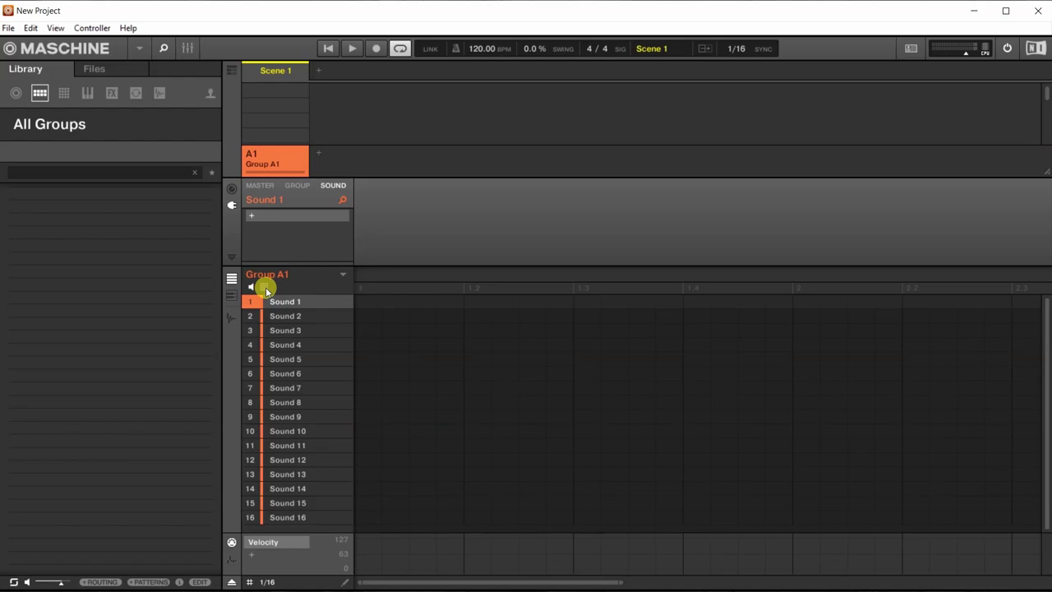
click(265, 287)
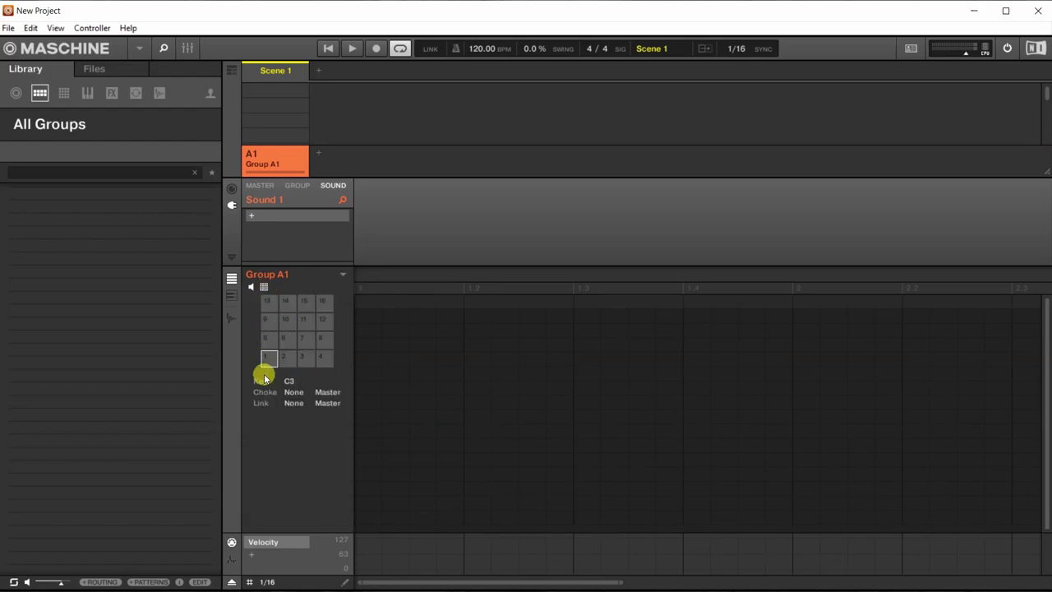
click(263, 287)
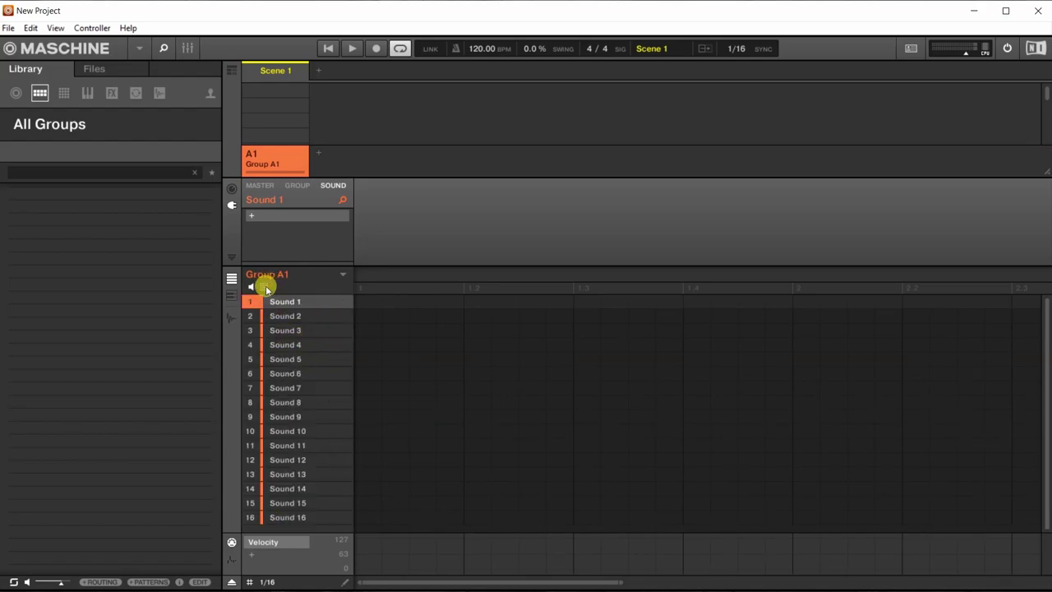
click(264, 286)
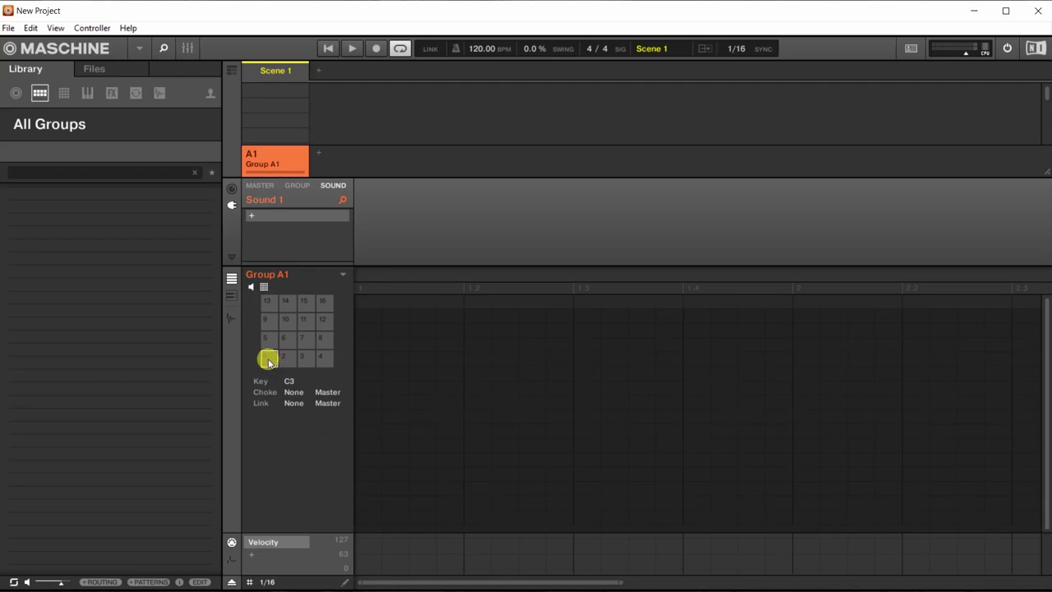
Load XLN Audio > Addictive Drums 2 into Sound 1's plug-in slot and close its window.
click(301, 218)
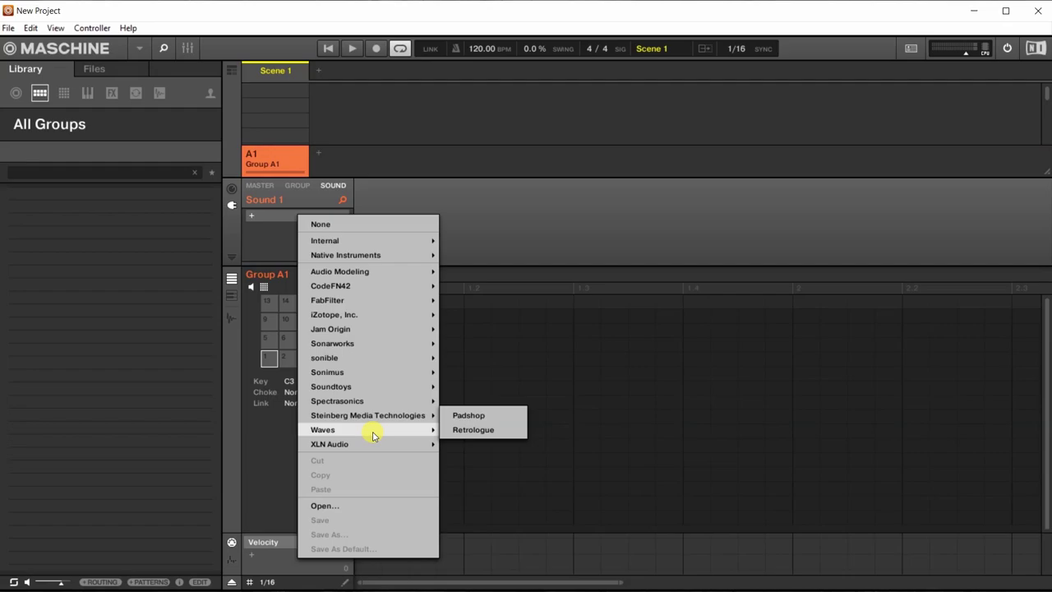
mouse_move(371, 444)
click(460, 446)
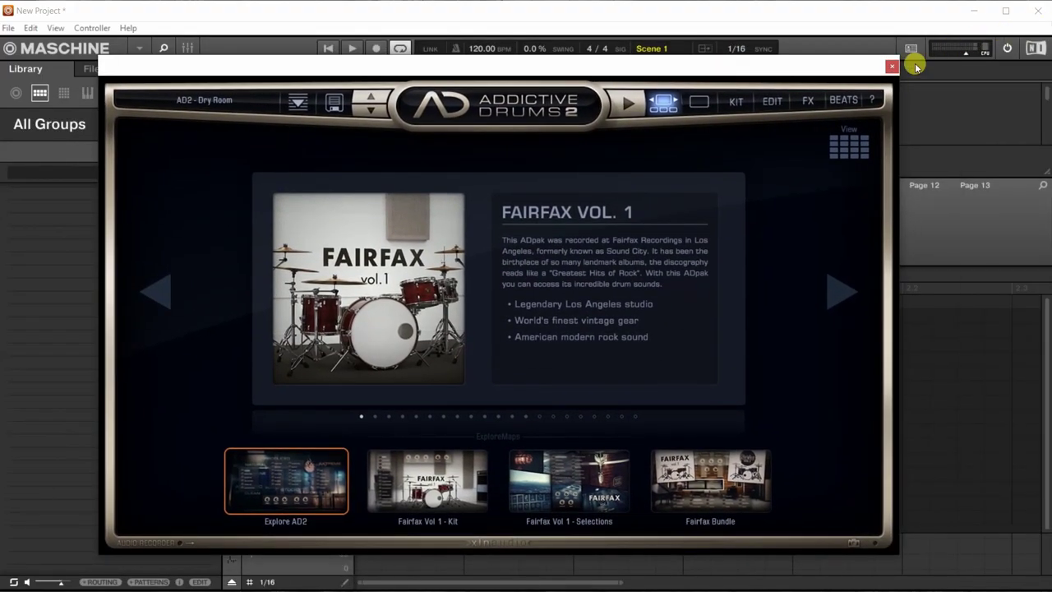
click(892, 66)
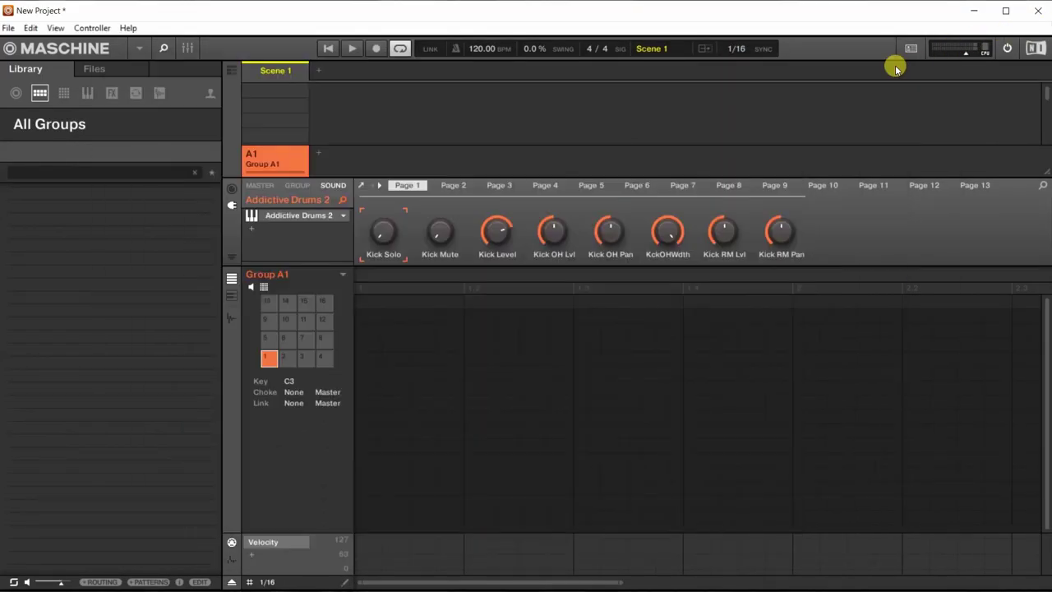
click(305, 217)
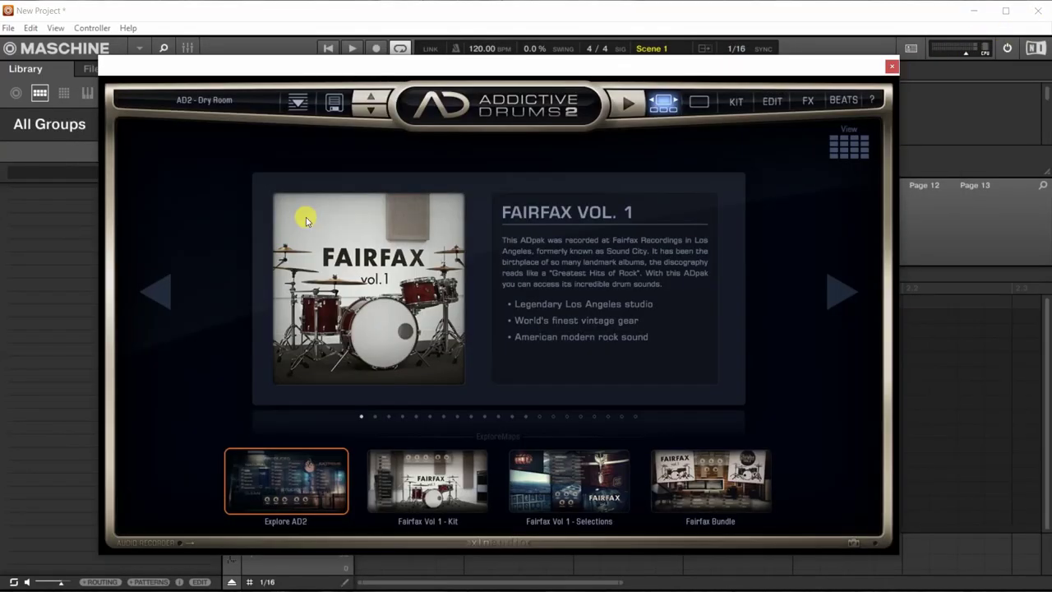
click(891, 66)
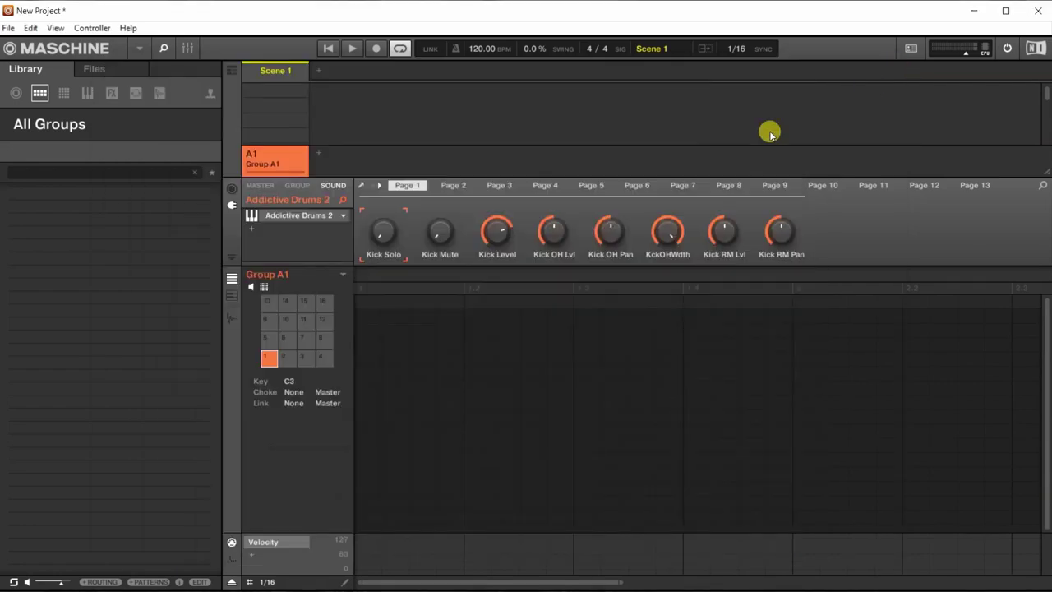
click(267, 359)
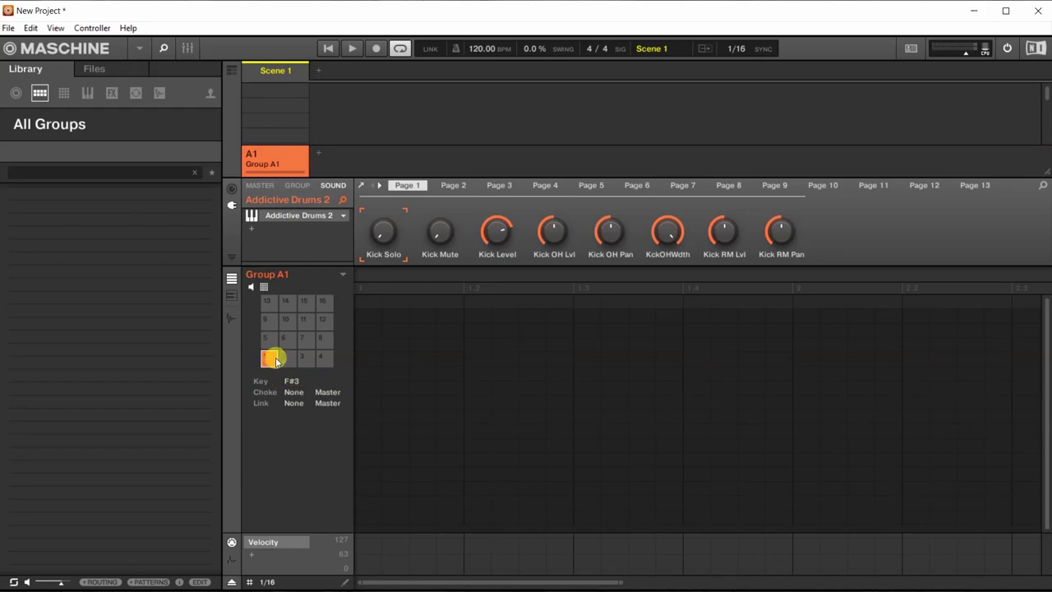
click(284, 359)
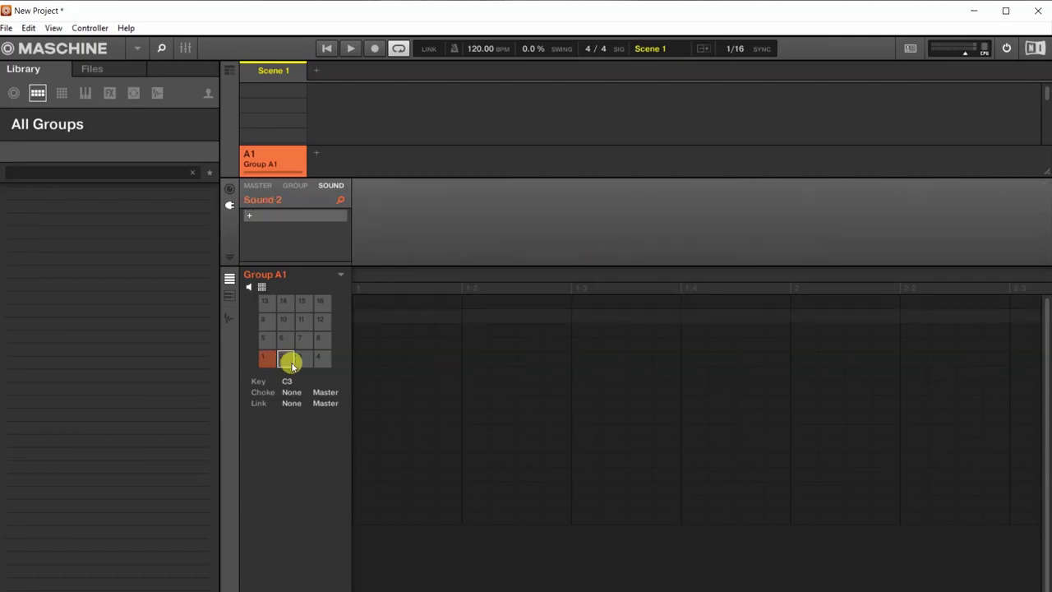
click(302, 358)
click(320, 339)
click(302, 339)
click(283, 340)
click(269, 339)
key(alt+Tab)
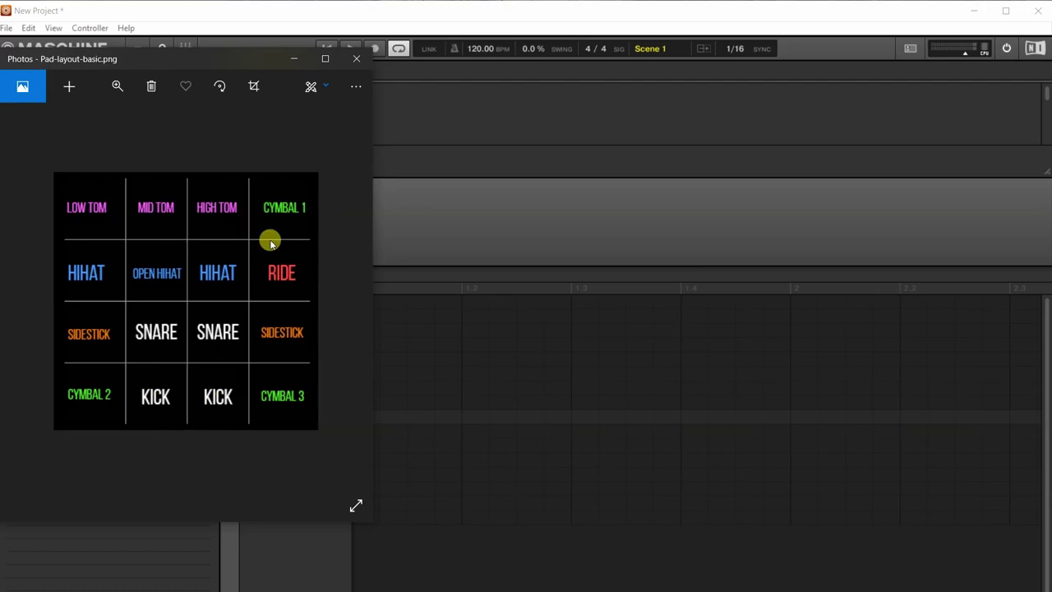
click(294, 62)
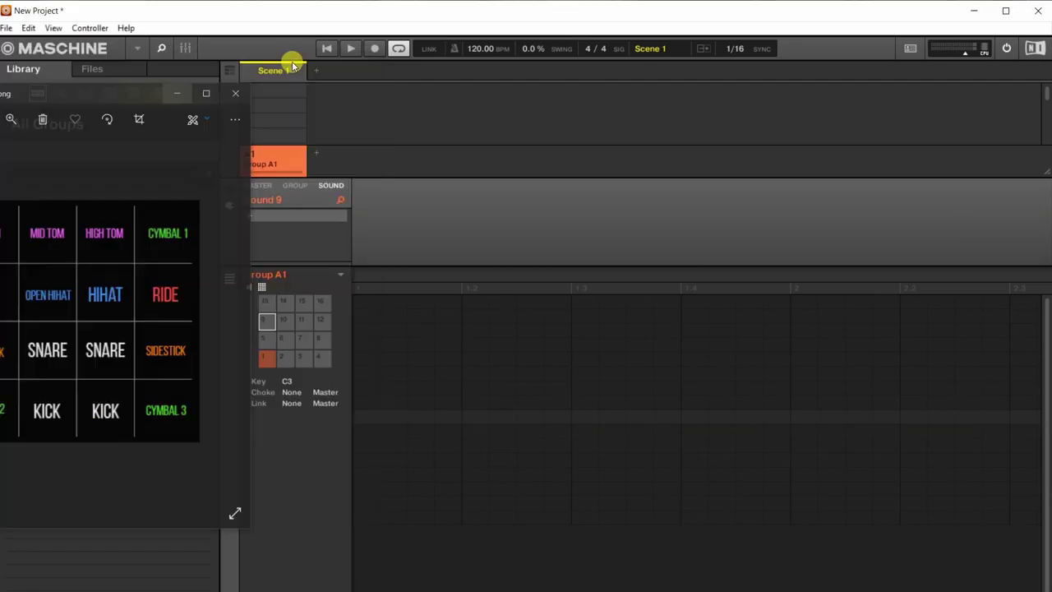
Open pad 1's Addictive Drums 2 Map Window via the ? menu and scroll the note list.
click(268, 364)
click(275, 217)
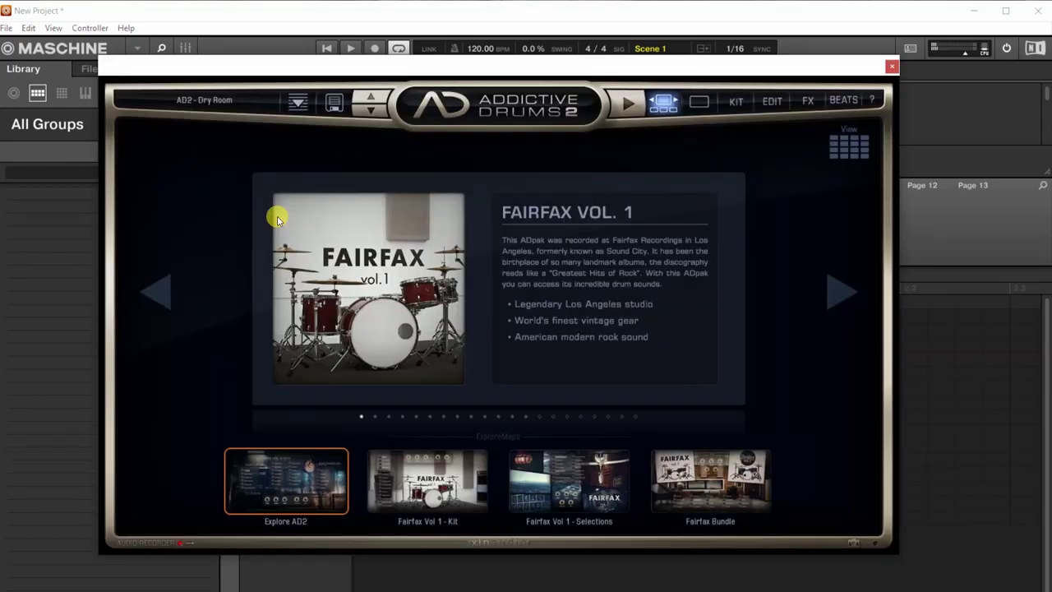
click(876, 99)
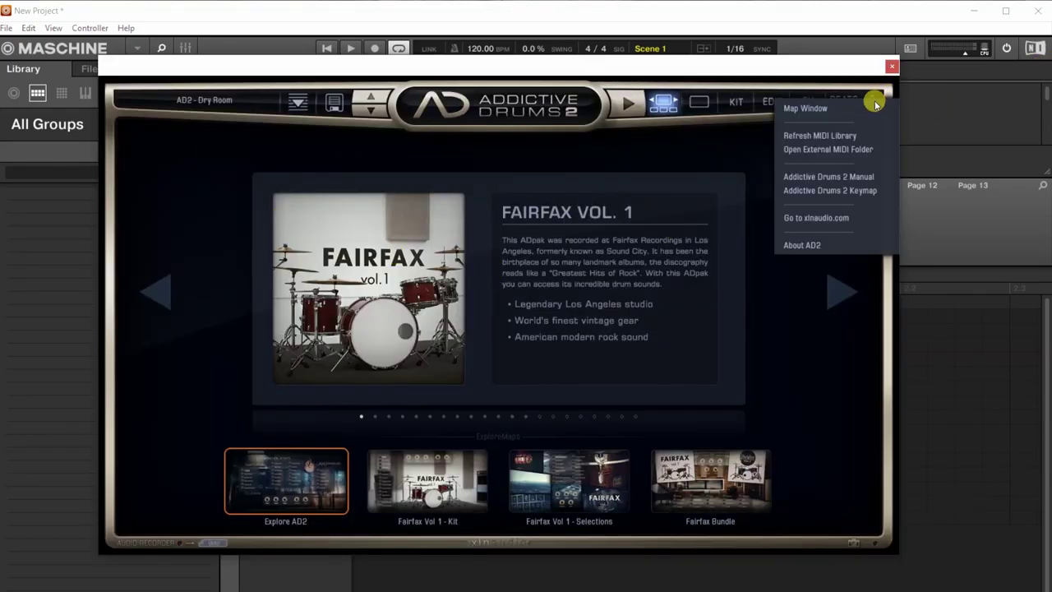
click(862, 107)
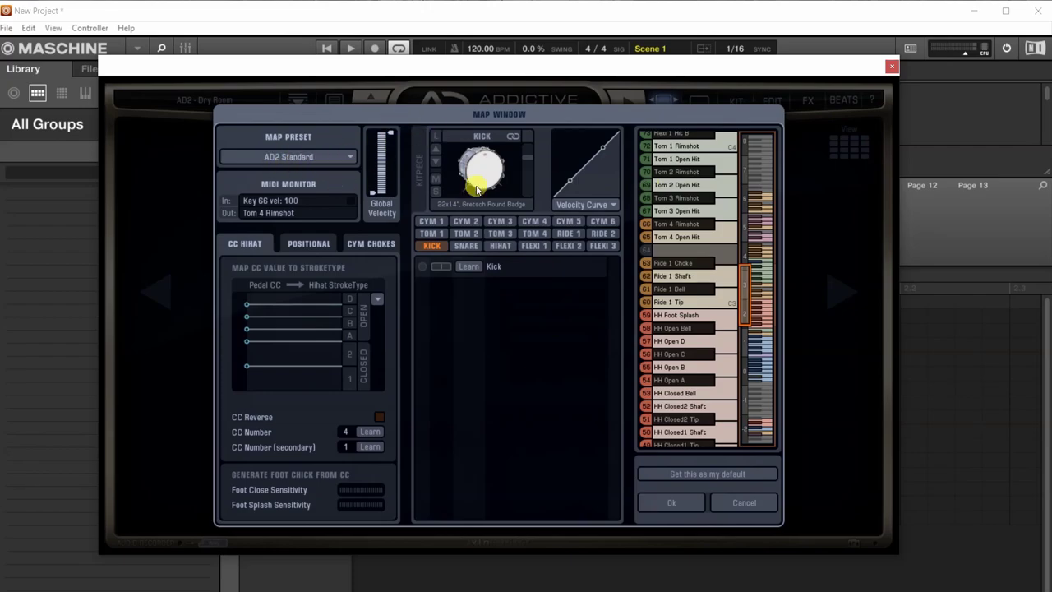
scroll(740, 265, down, 4)
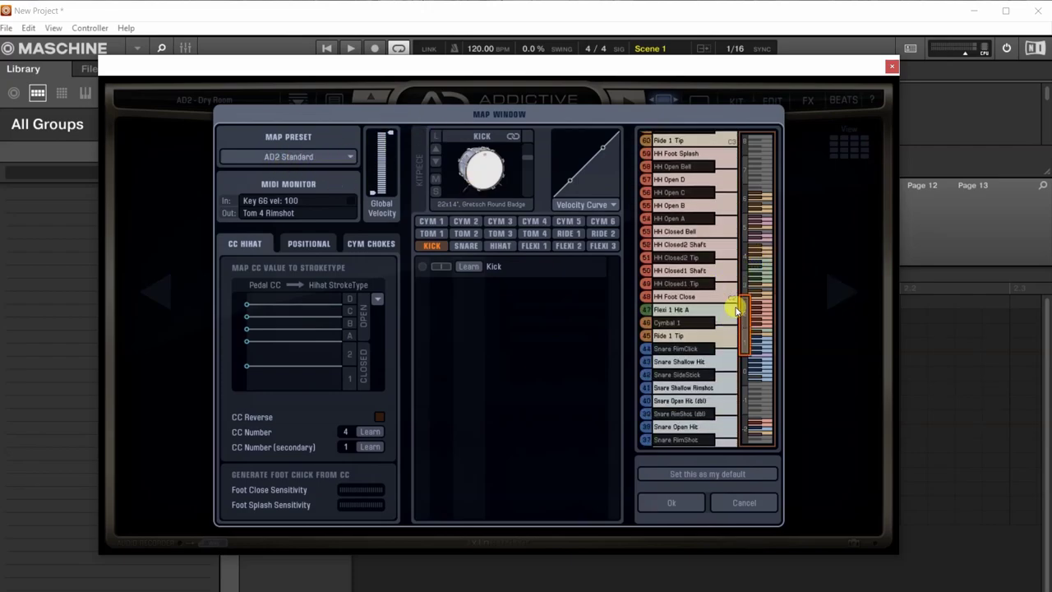
scroll(730, 299, up, 3)
scroll(729, 298, down, 3)
scroll(727, 299, down, 1)
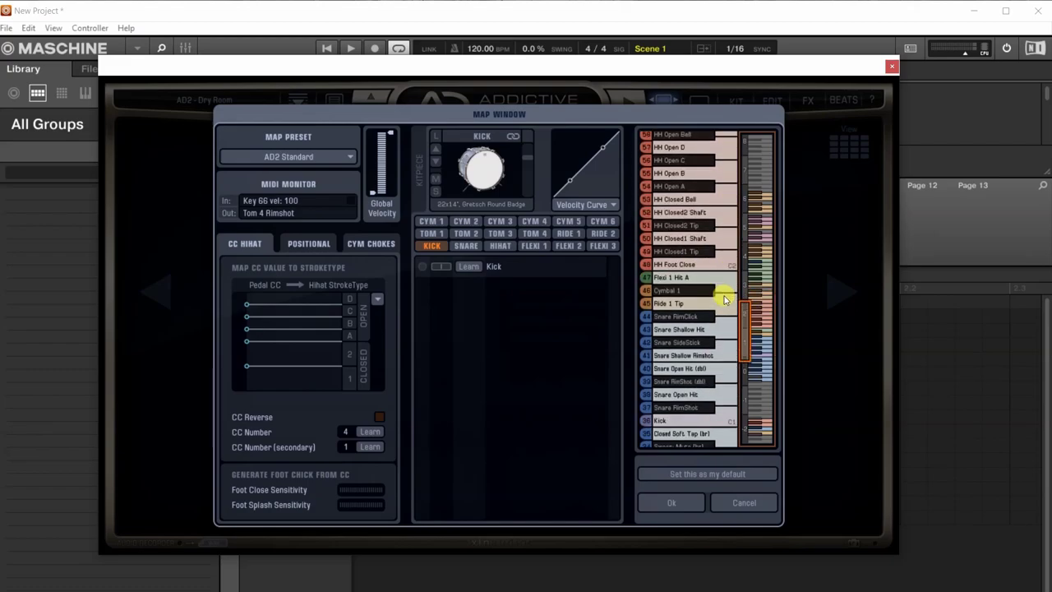
scroll(729, 264, up, 1)
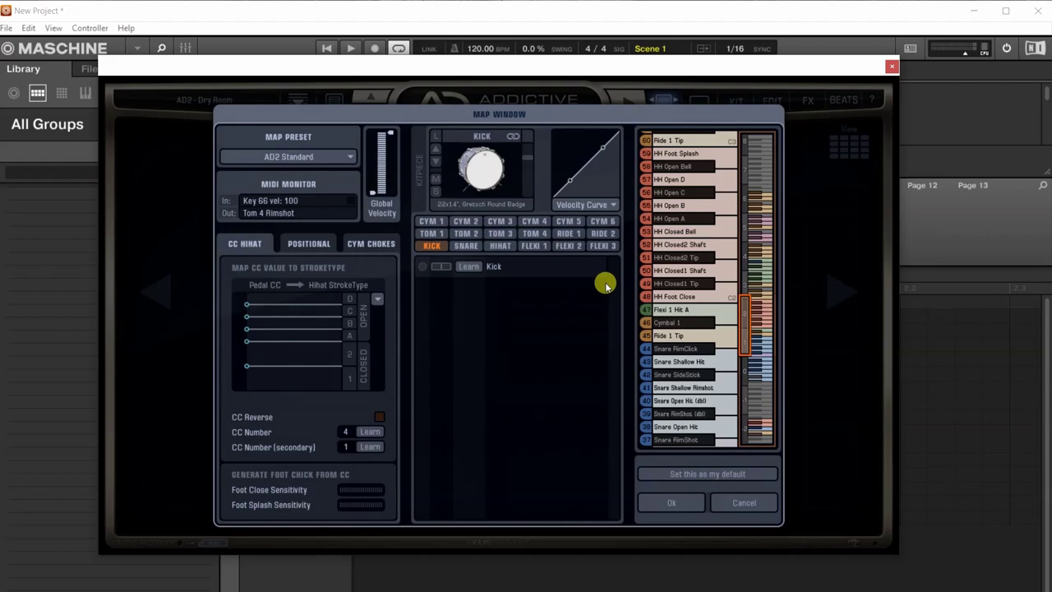
Scroll the Addictive Drums 2 Keymap PDF down to Kick on note 36, then minimize Acrobat.
key(alt+Tab)
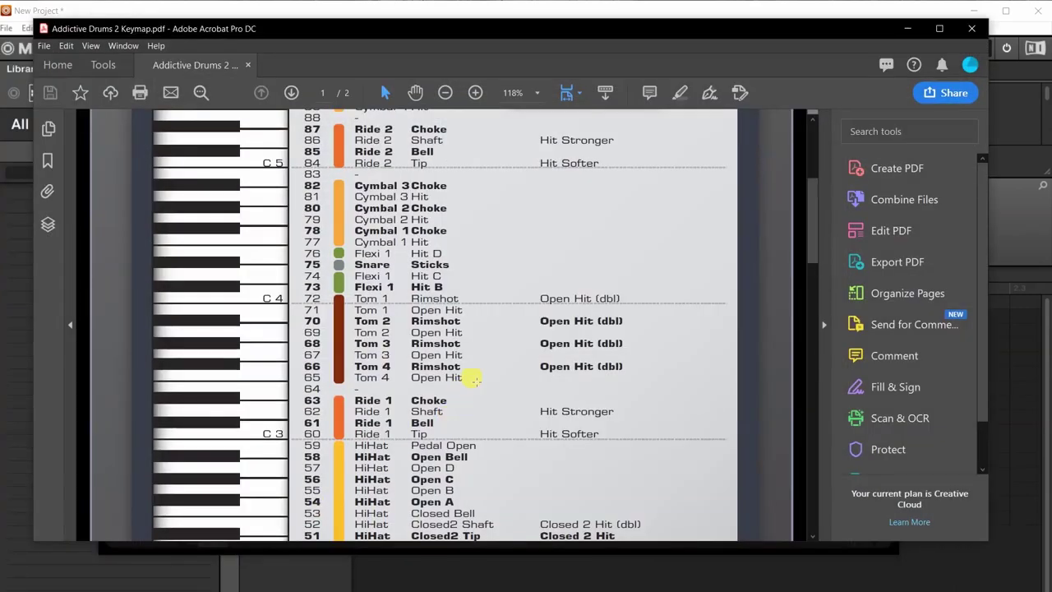
scroll(410, 300, up, 4)
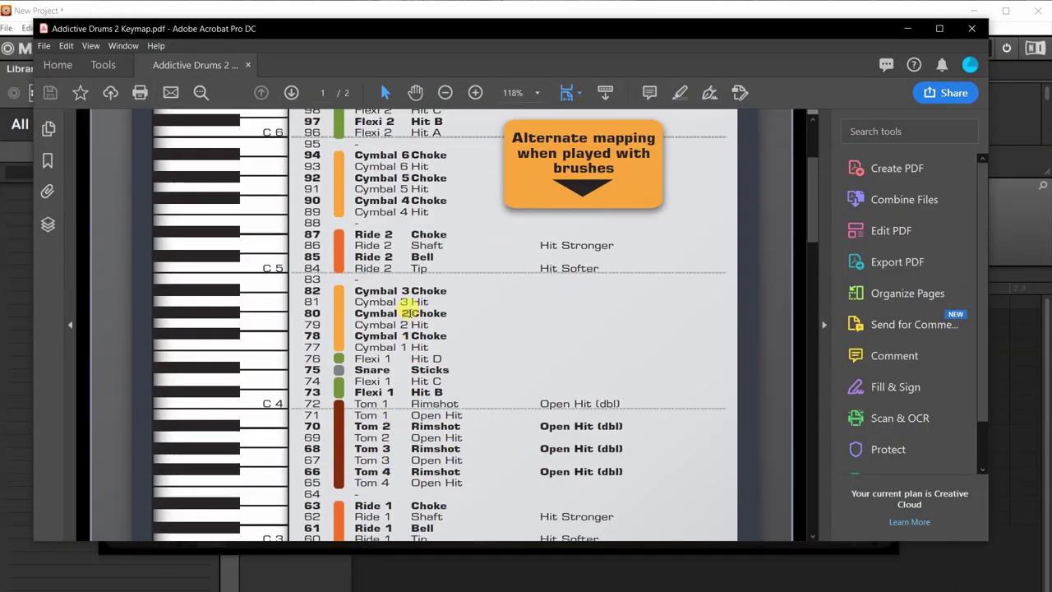
scroll(393, 308, down, 5)
scroll(393, 308, down, 4)
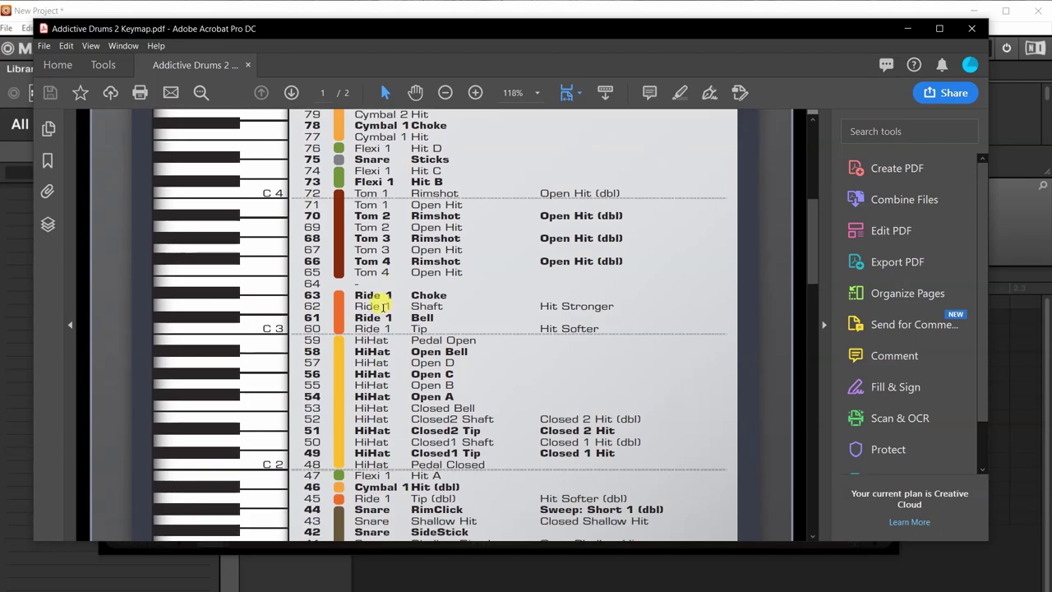
scroll(381, 306, down, 6)
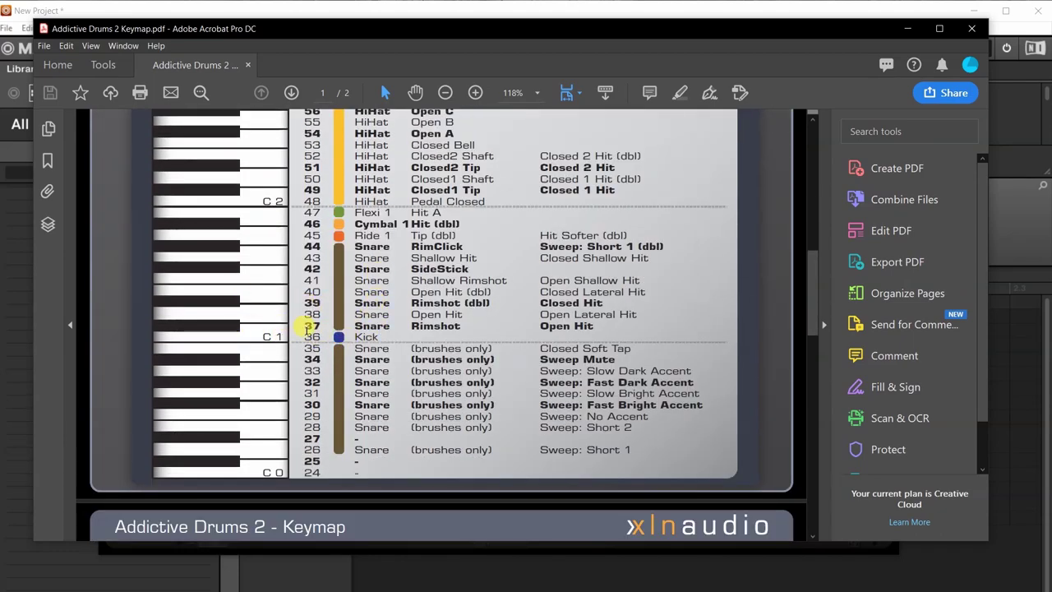
click(907, 28)
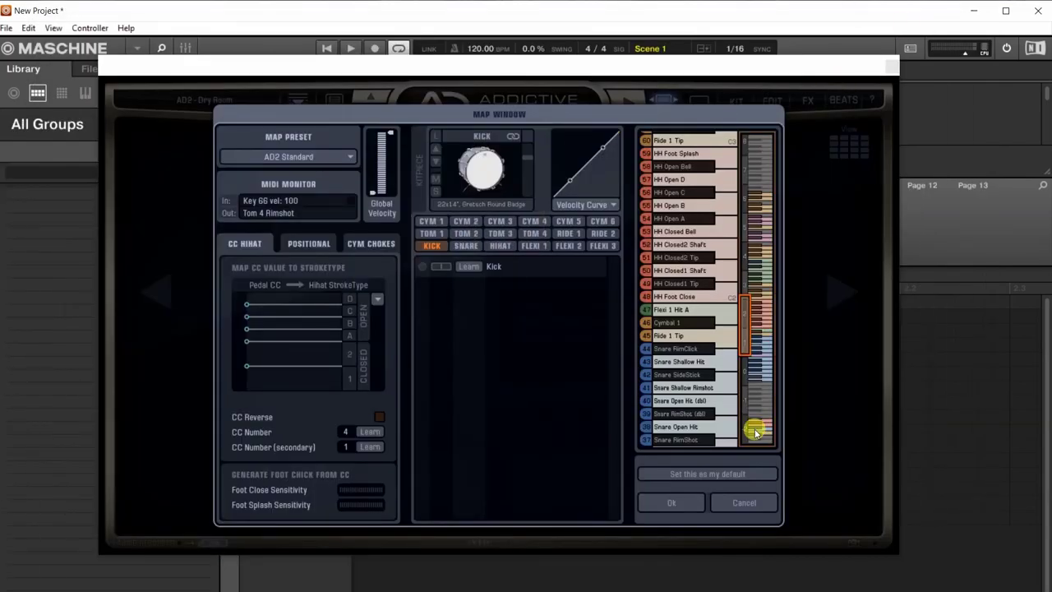
Cancel the AD2 Map Window, close the plugin, and narrow Maschine to reveal Notes and sounds.txt.
click(742, 508)
click(892, 66)
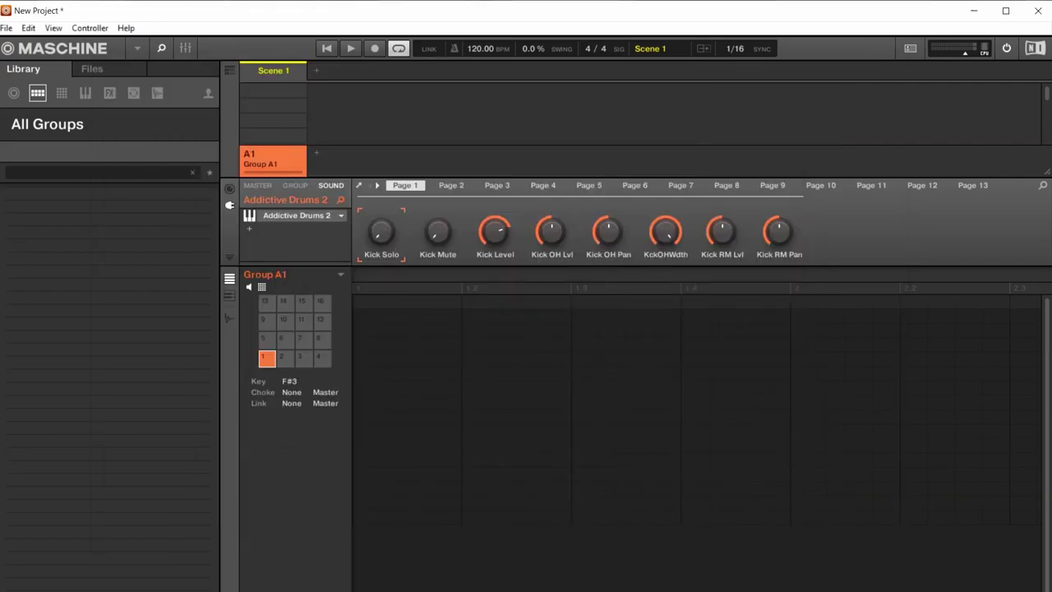
key(alt+Tab)
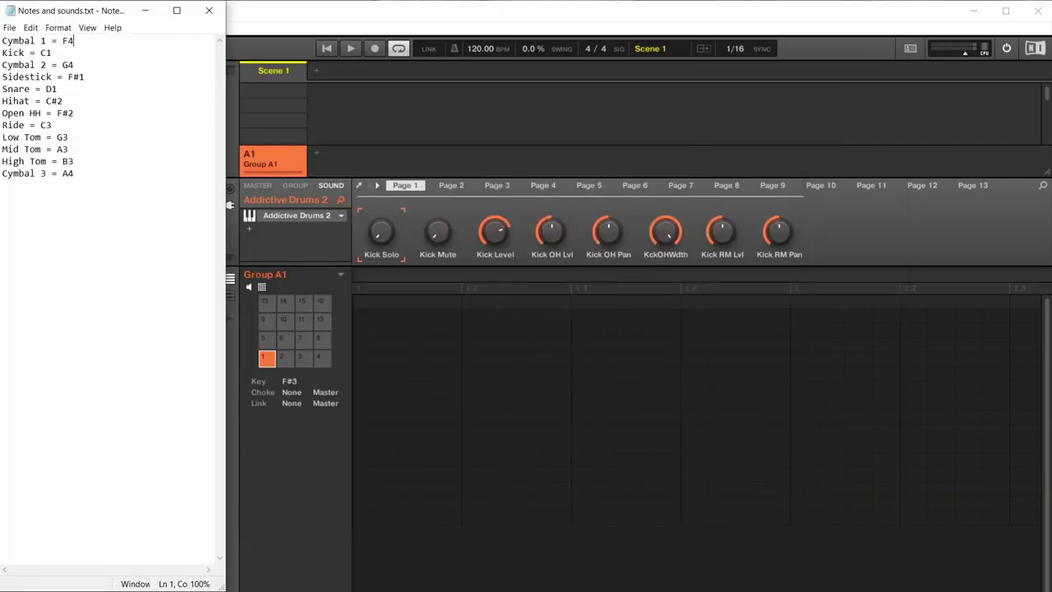
click(306, 25)
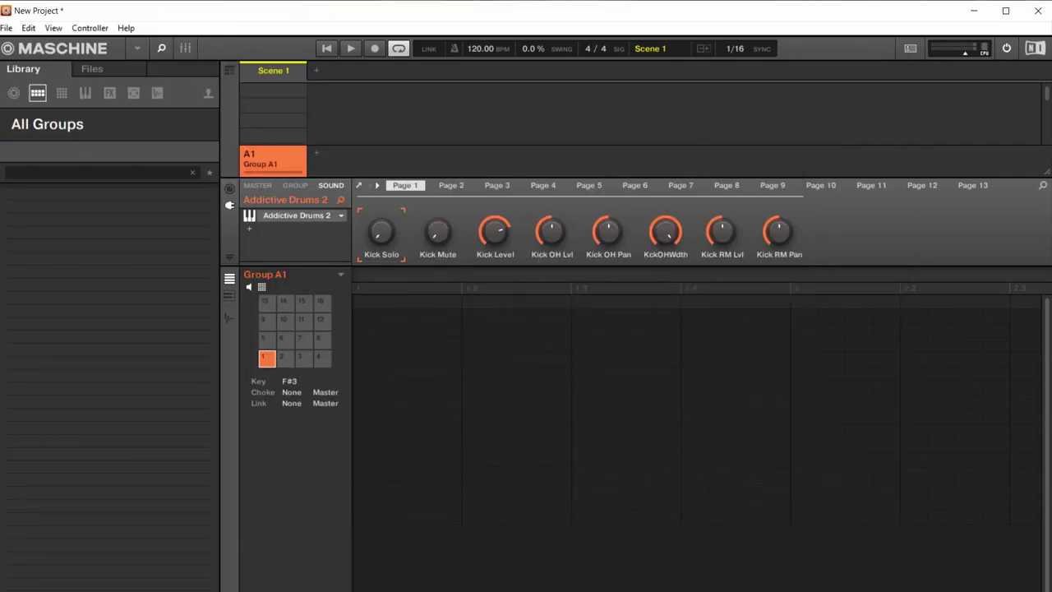
drag(1, 125, 177, 127)
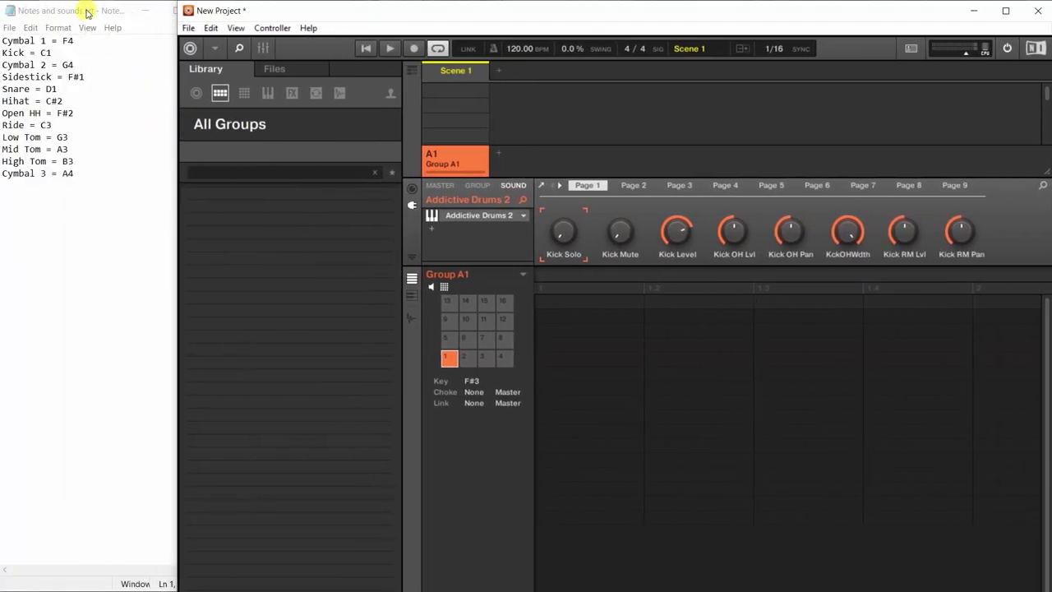
Select pads 2 and 3 and confirm each Key field reads C1 for the kick.
click(465, 357)
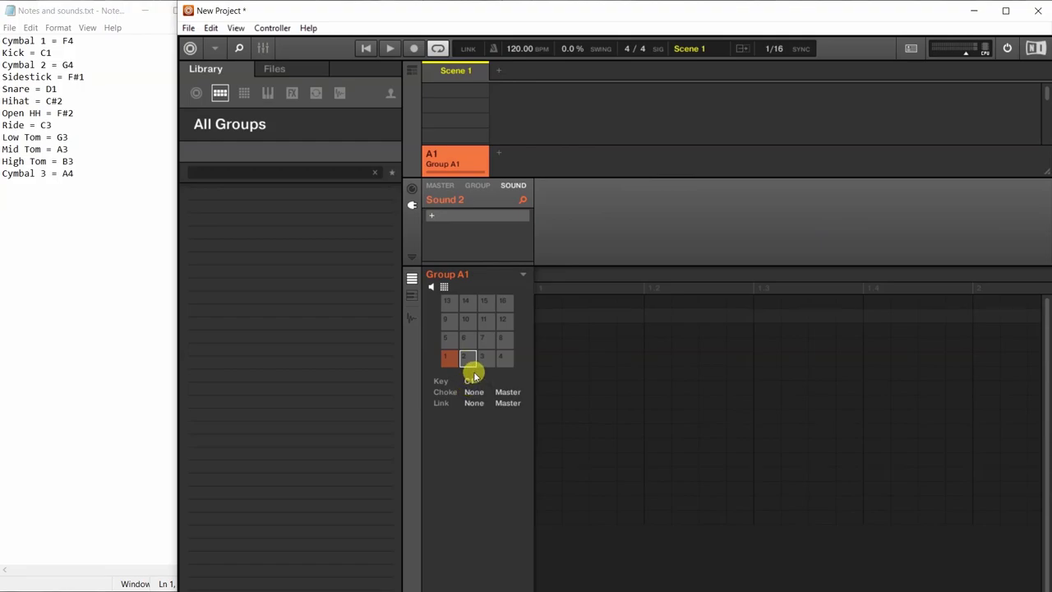
click(485, 358)
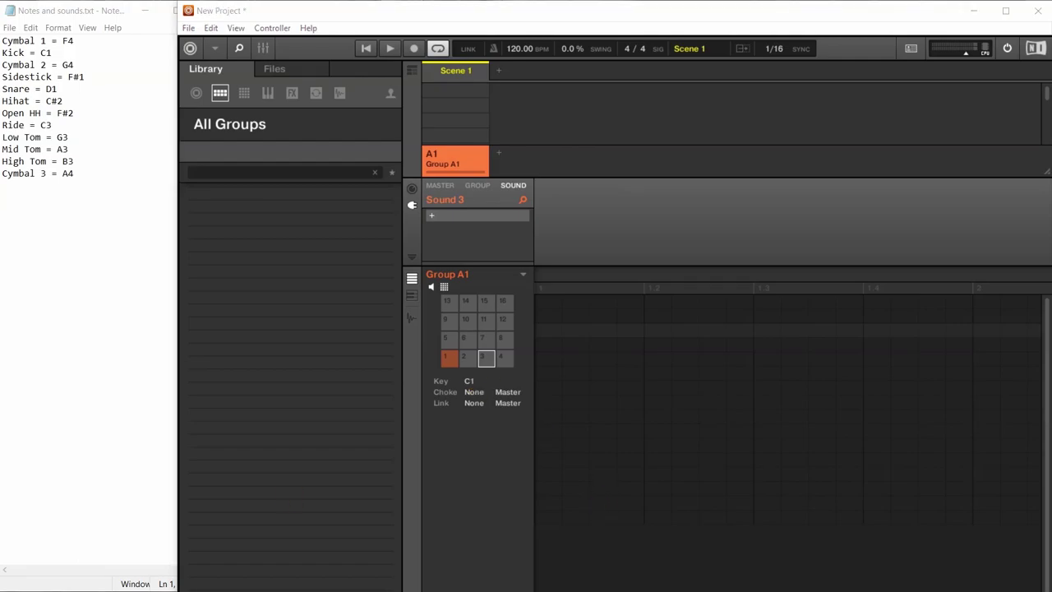
View Pad-layout-basic.png positioned over Maschine, then minimize Photos.
click(411, 278)
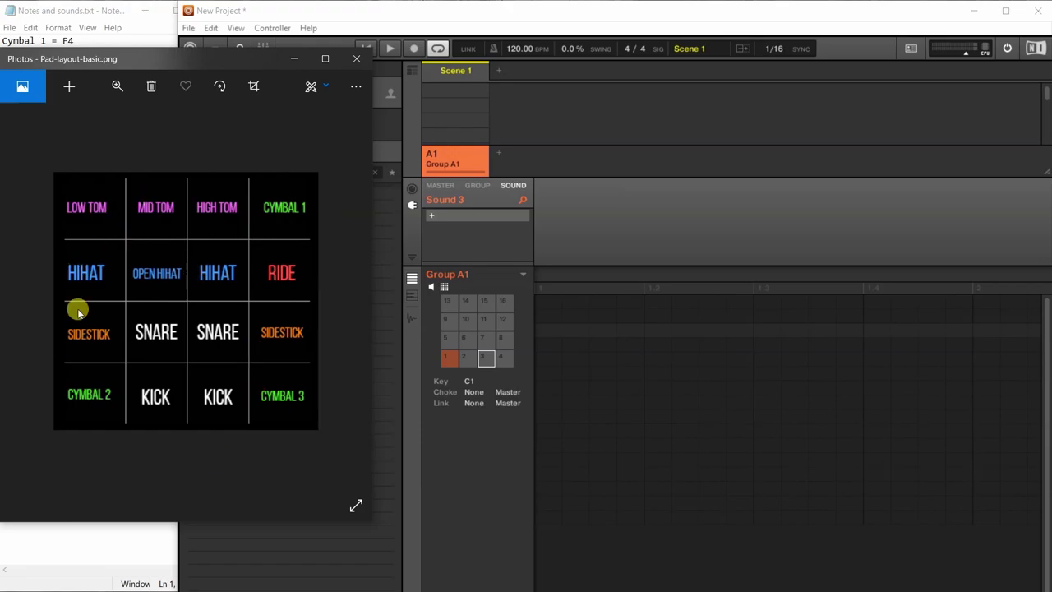
drag(184, 57, 283, 69)
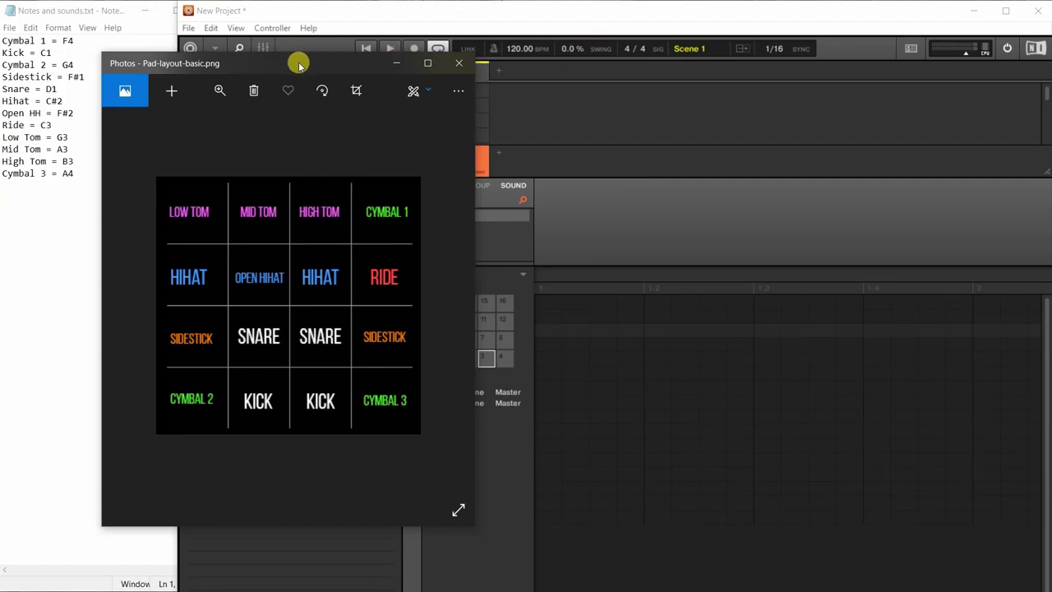
drag(284, 68, 259, 70)
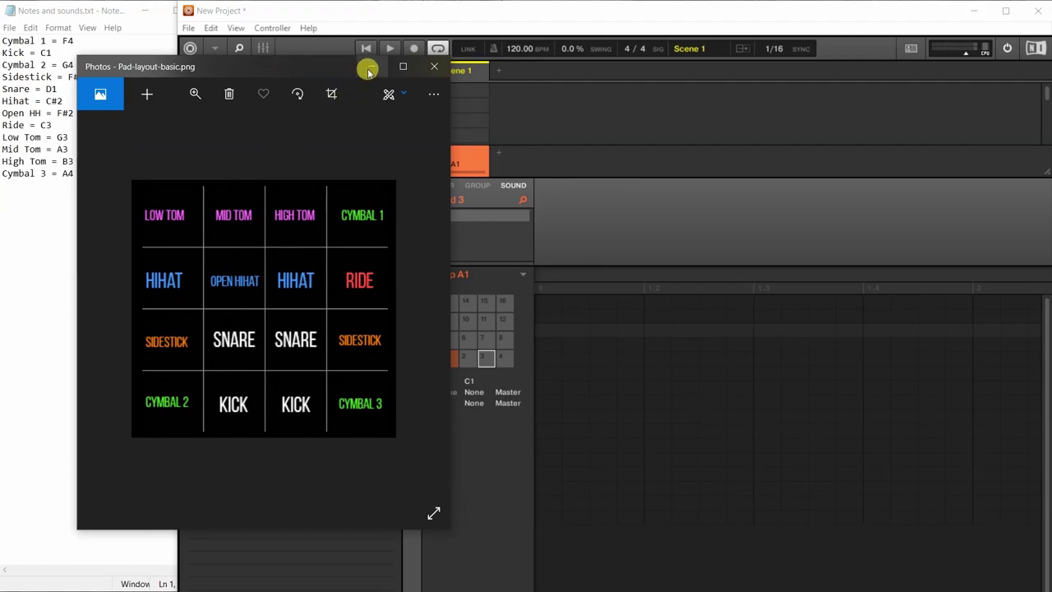
click(373, 68)
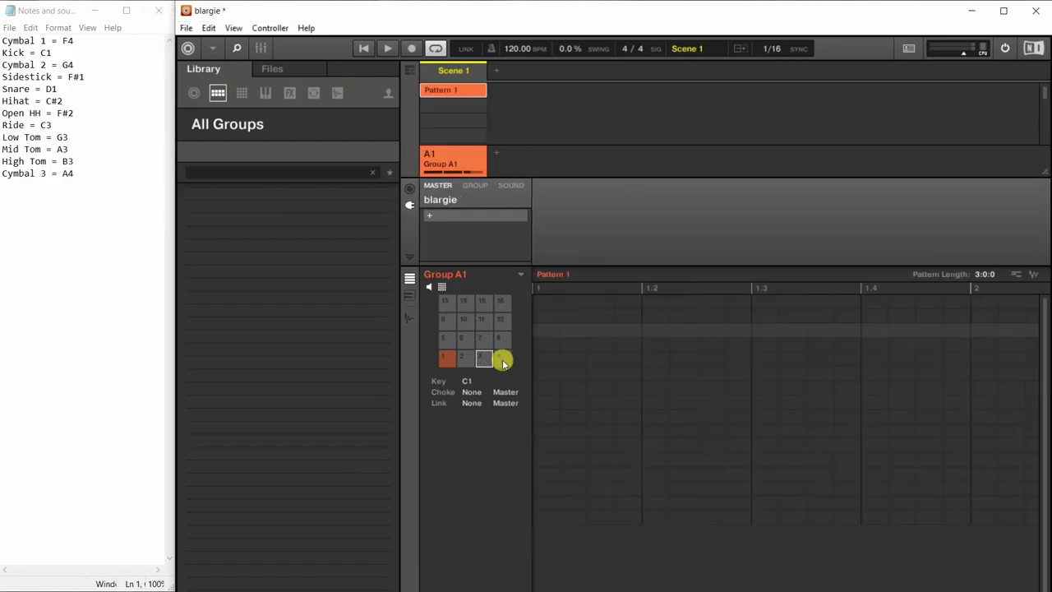
click(503, 361)
click(444, 340)
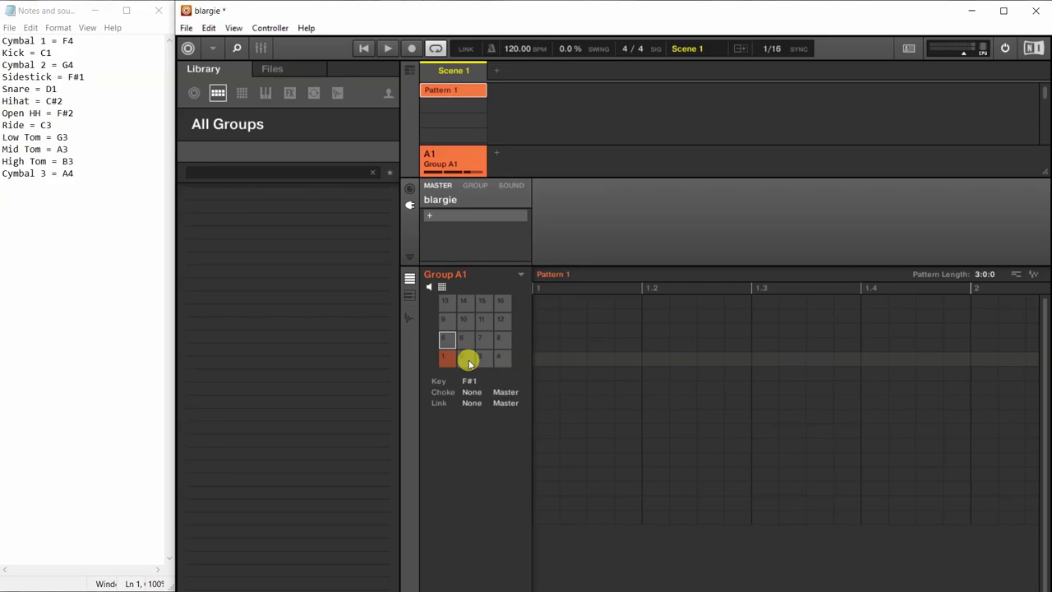
click(468, 360)
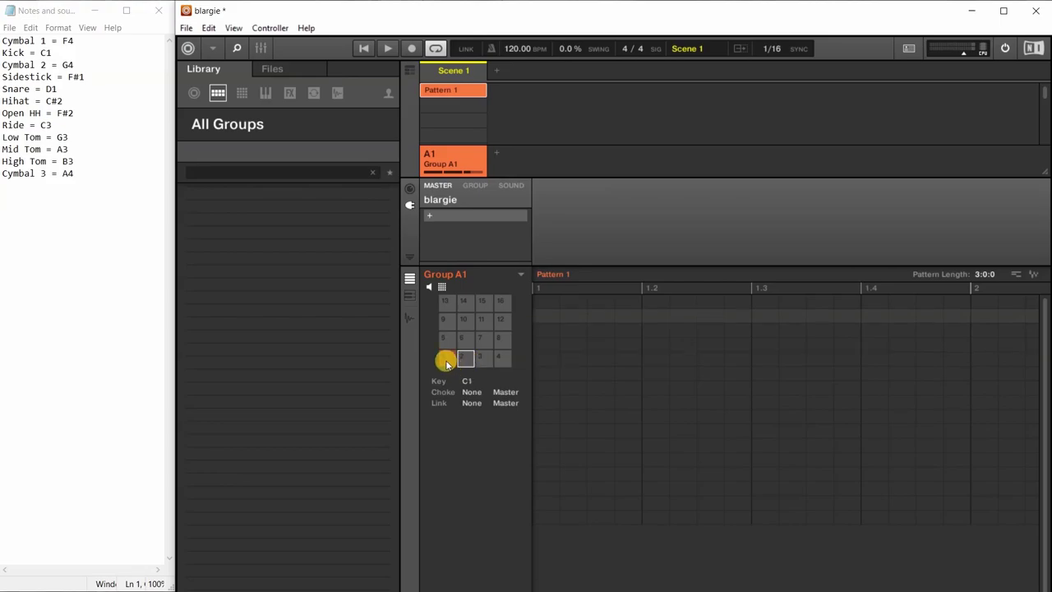
drag(446, 360, 462, 349)
Switch from Master to Sound 2's output settings, ending on MIDI with destination None, channel 2.
click(410, 192)
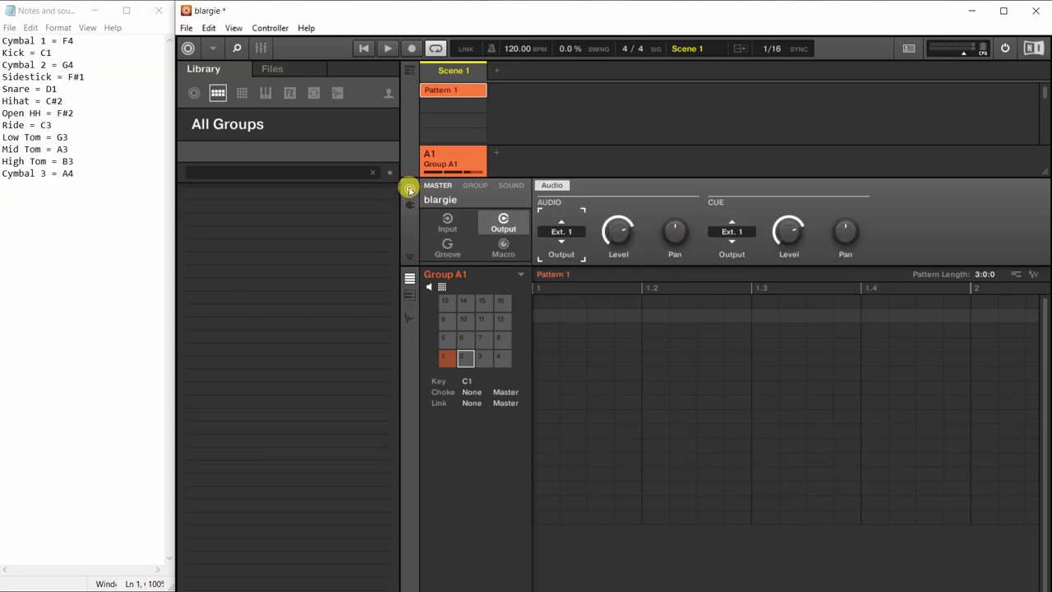
click(512, 186)
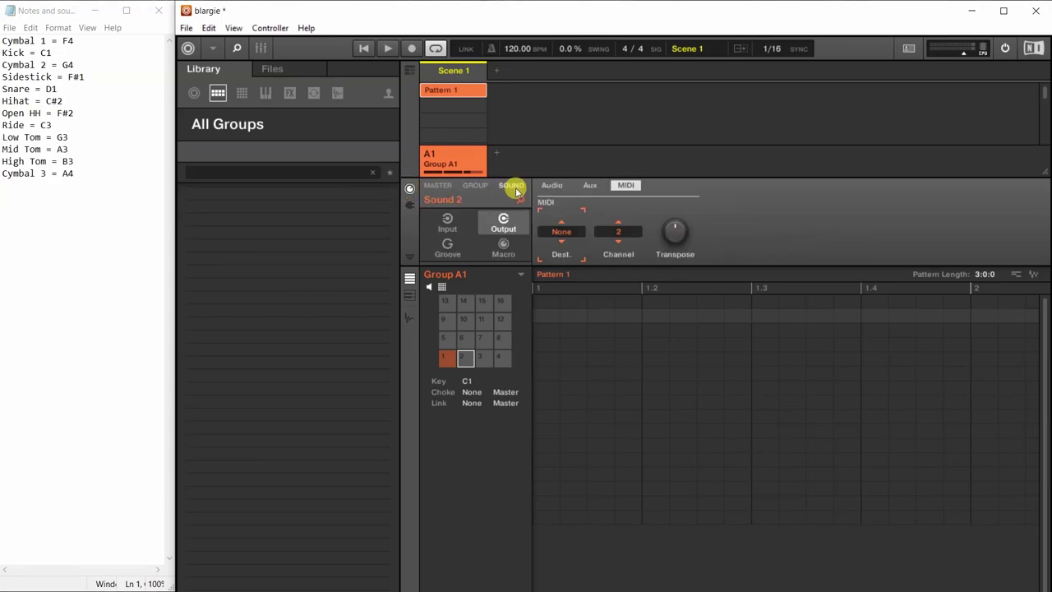
click(590, 188)
click(591, 187)
click(625, 185)
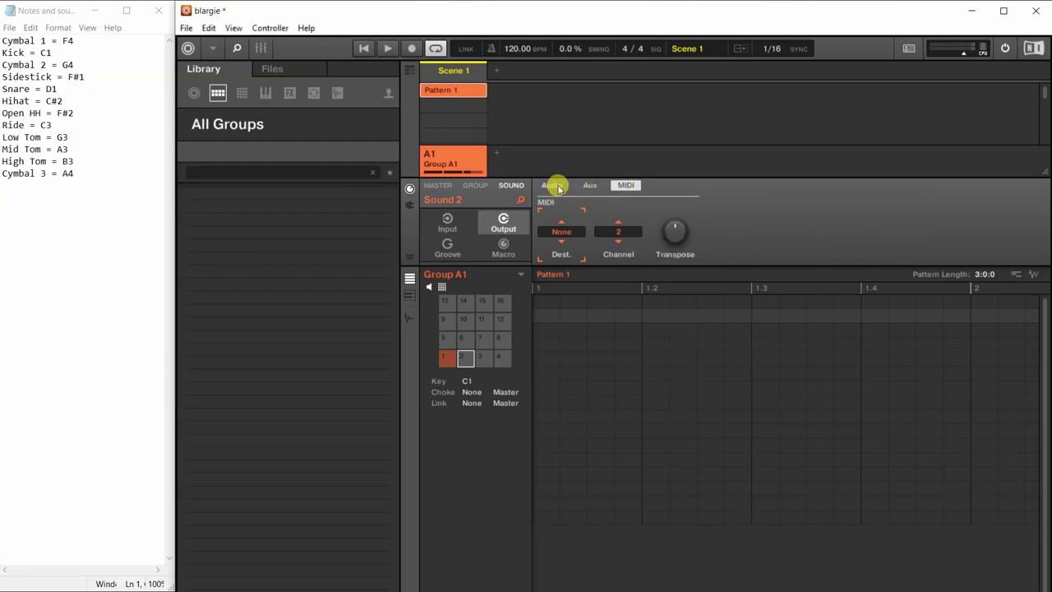
click(410, 205)
click(410, 189)
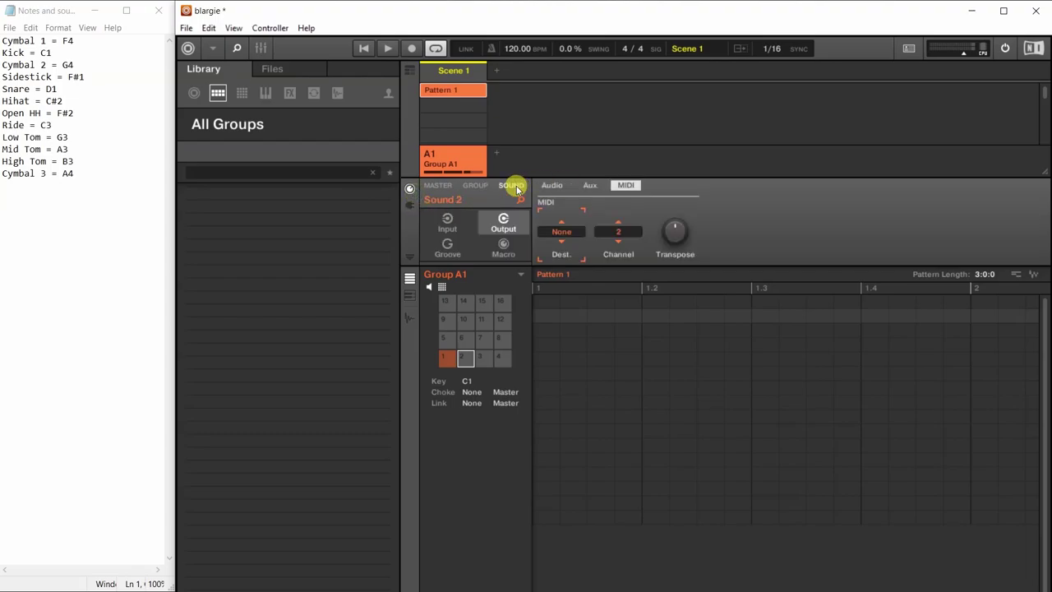
Set the MIDI Dest of pads 2, 3 and 4 to S1 - Addictive Drums 2.
click(562, 237)
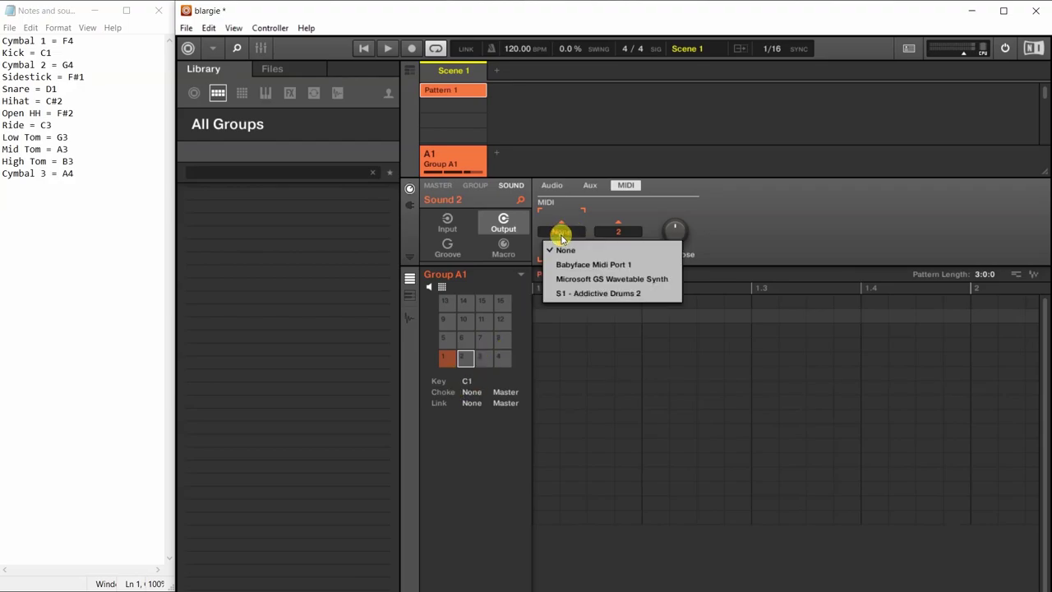
click(626, 294)
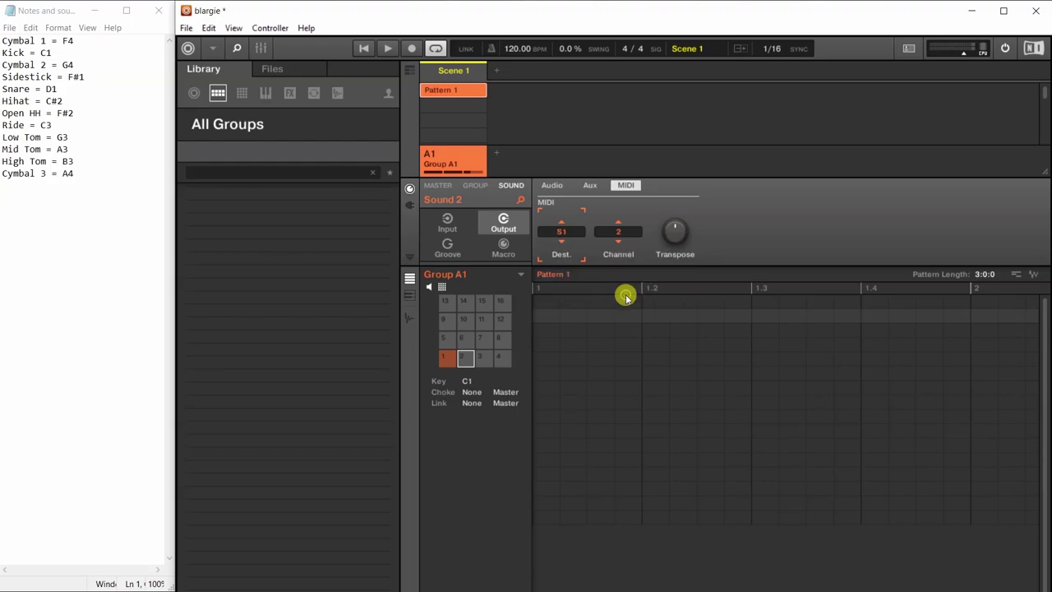
click(484, 360)
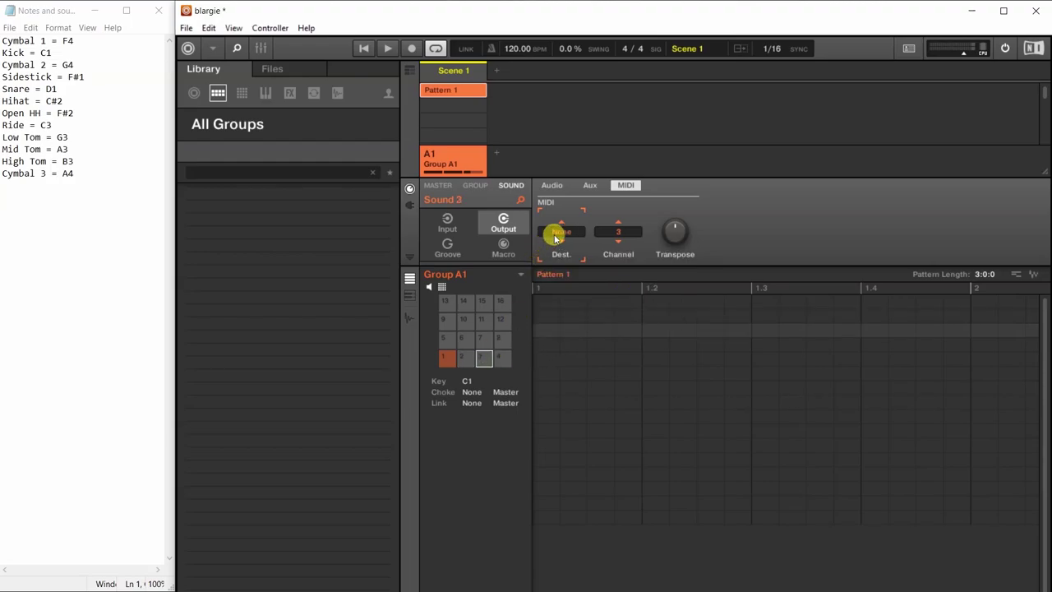
click(555, 231)
click(574, 294)
click(504, 360)
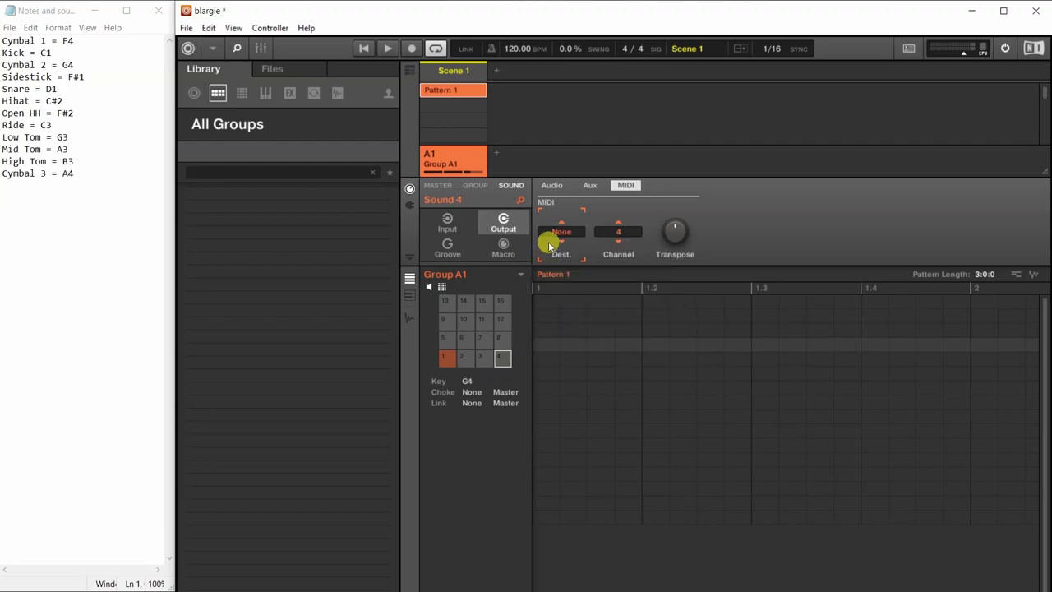
click(562, 232)
click(588, 295)
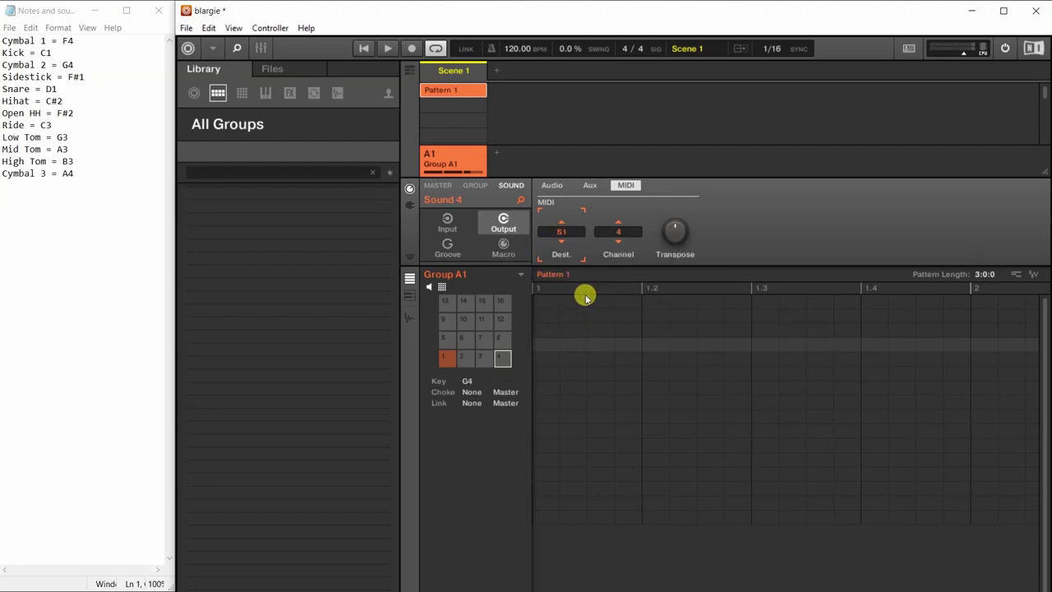
Verify pads 2–4's routing and send pad 5's MIDI to S1 - Addictive Drums 2.
click(464, 363)
click(484, 360)
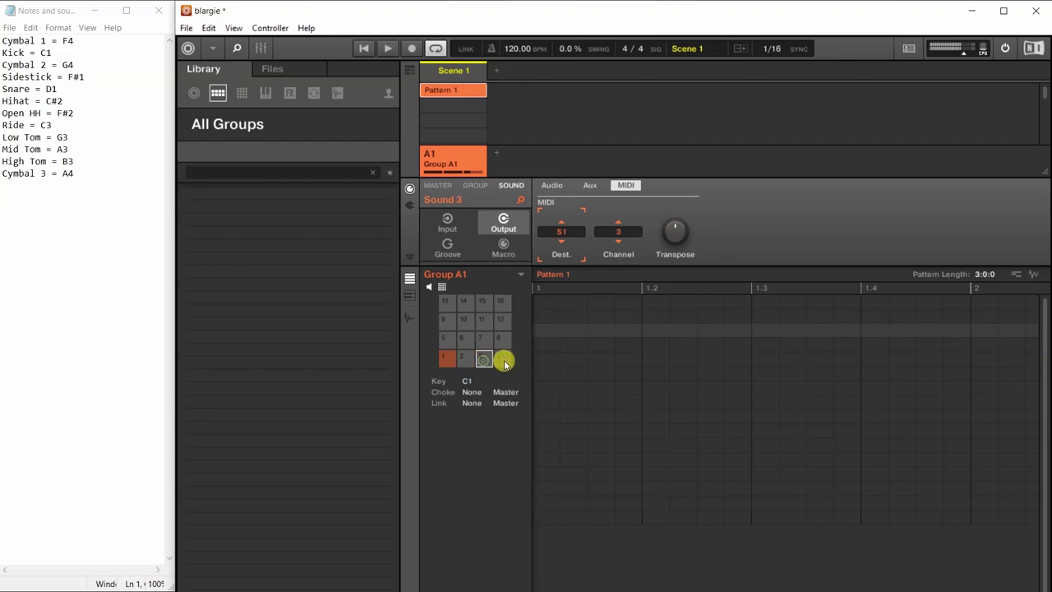
click(503, 360)
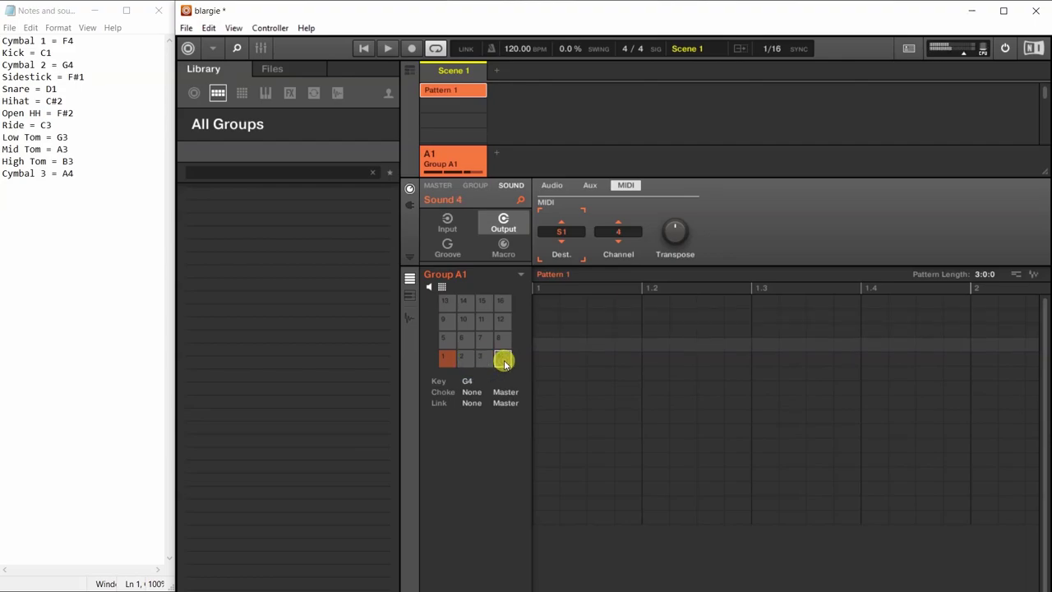
click(447, 339)
click(561, 231)
click(587, 301)
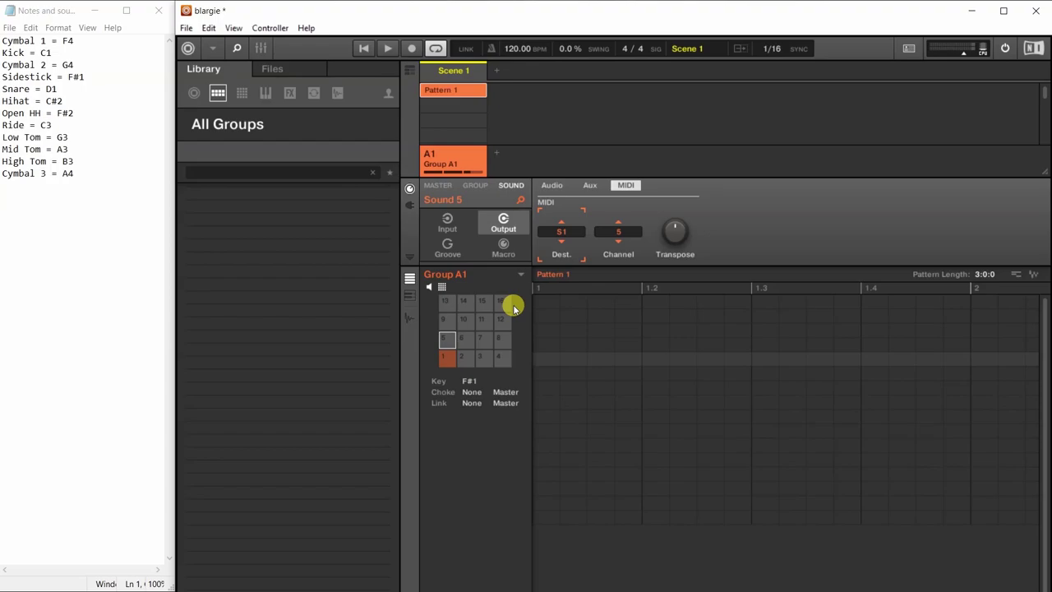
Verify pads 6–11 send MIDI to S1 on their own channels, then arm recording.
click(463, 340)
click(483, 338)
click(499, 338)
click(449, 320)
click(464, 319)
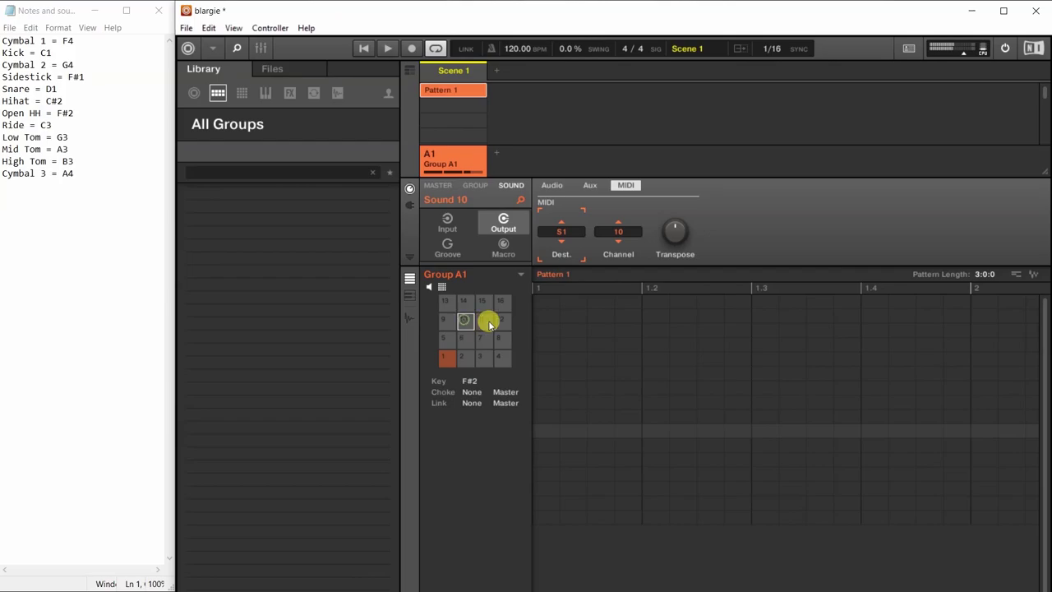
click(485, 321)
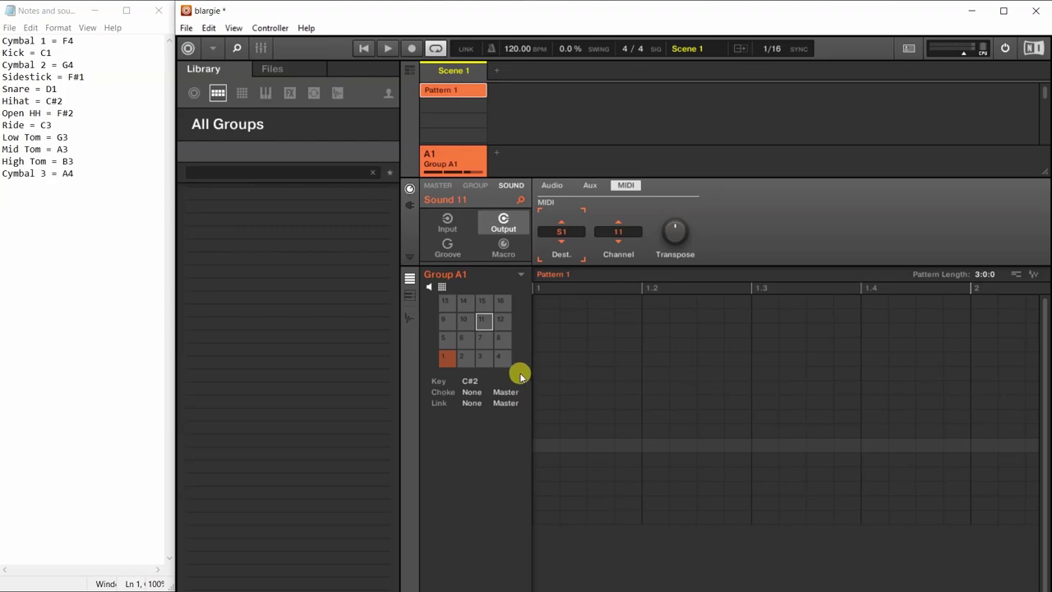
click(408, 49)
Record a hi-hat, snare and drum-hit pass into Pattern 1, then stop playback.
click(390, 49)
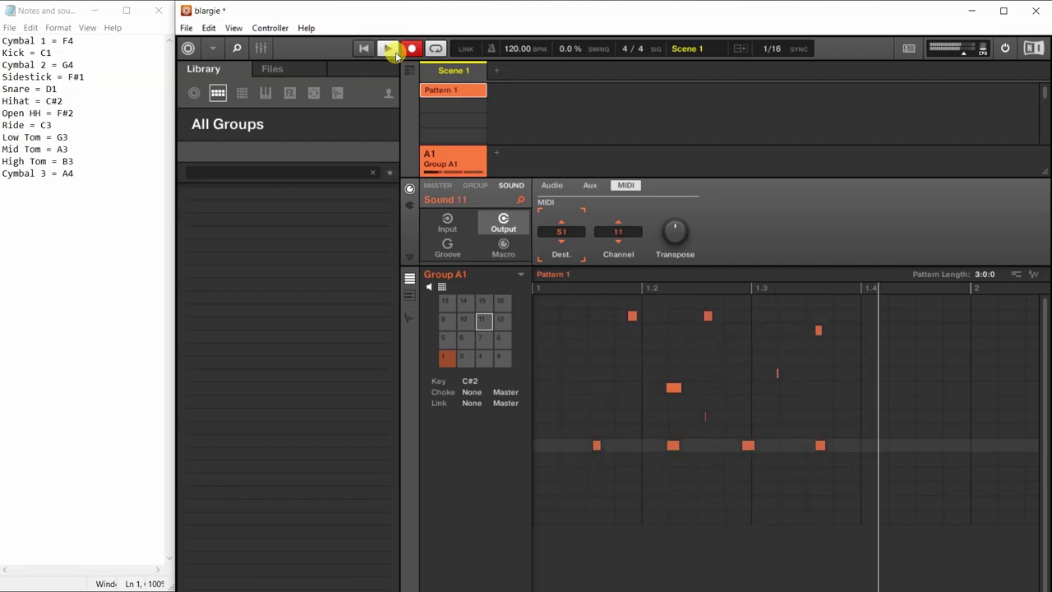
click(395, 52)
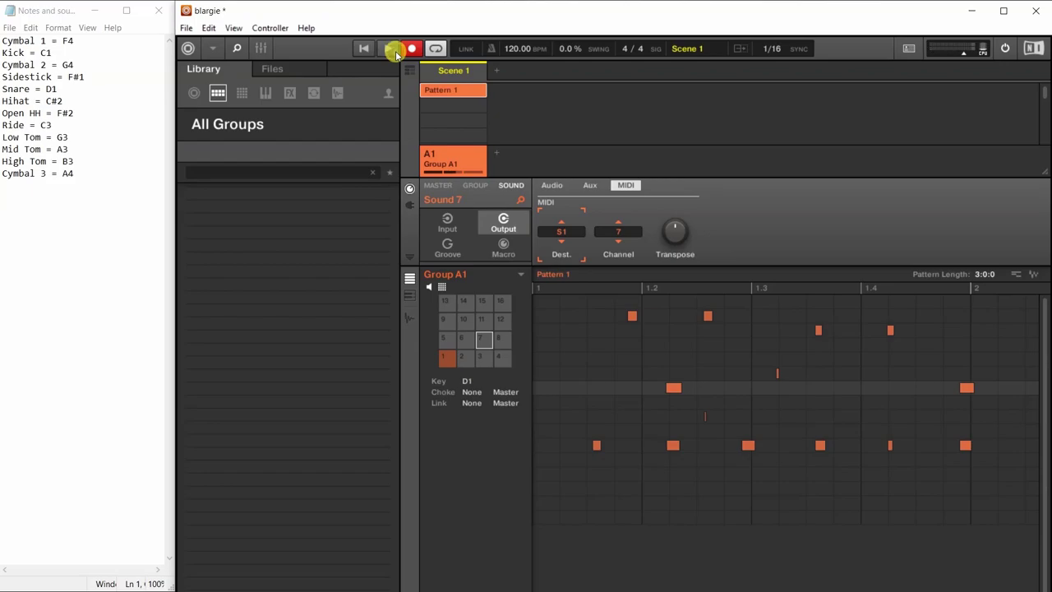